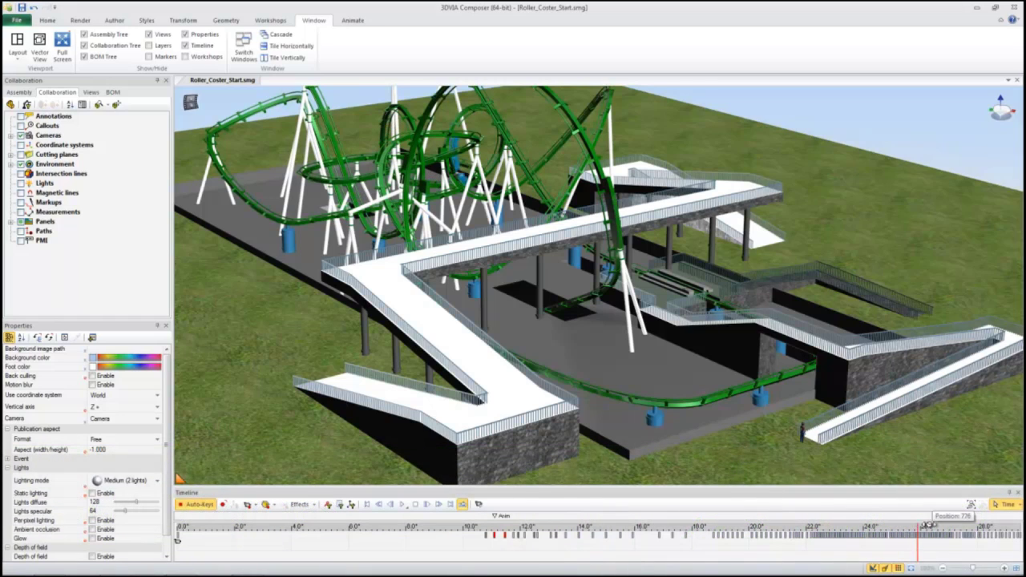
Step: Drag the timeline playhead back toward 0 so the coaster cars return to the station
drag(898, 517, 179, 487)
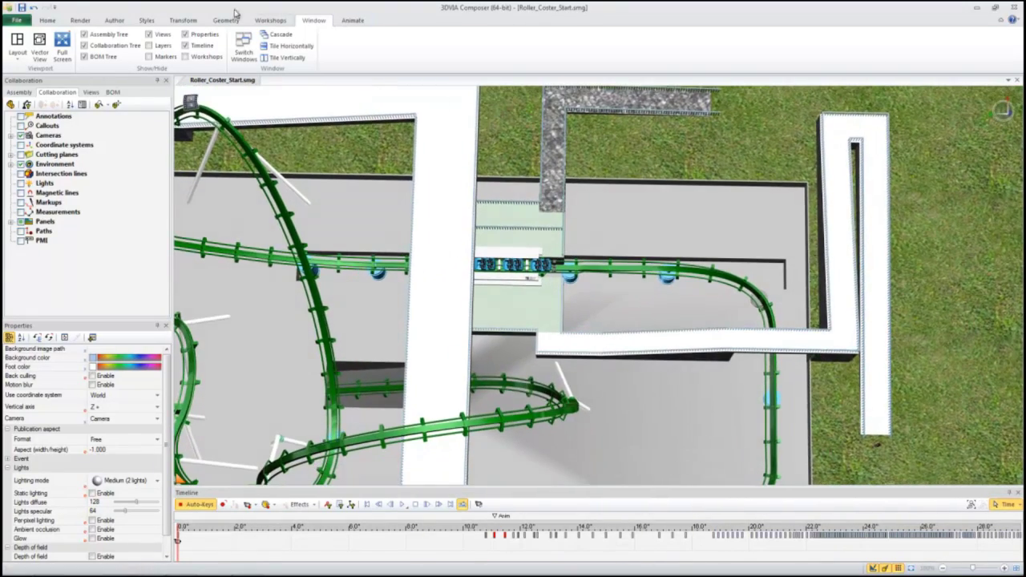
Step: Draw a red polyline markup along the queue walkway, ending at the station platform
click(114, 20)
click(108, 34)
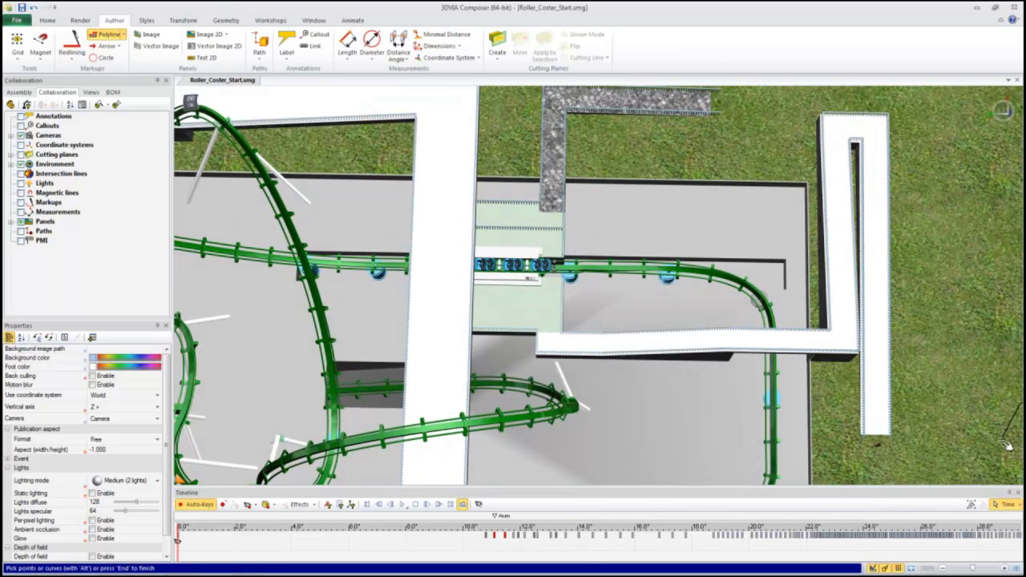
click(874, 431)
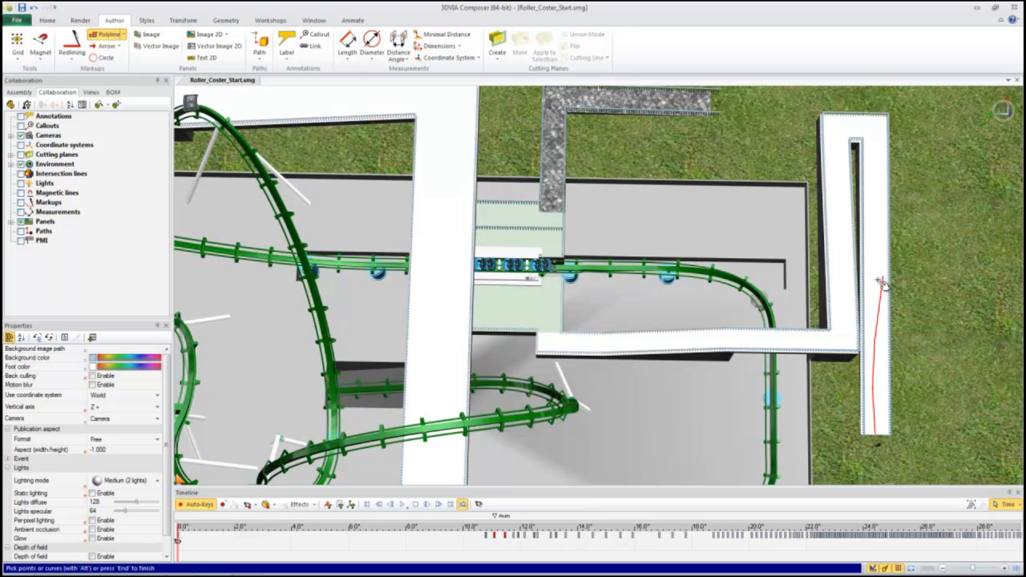
click(882, 236)
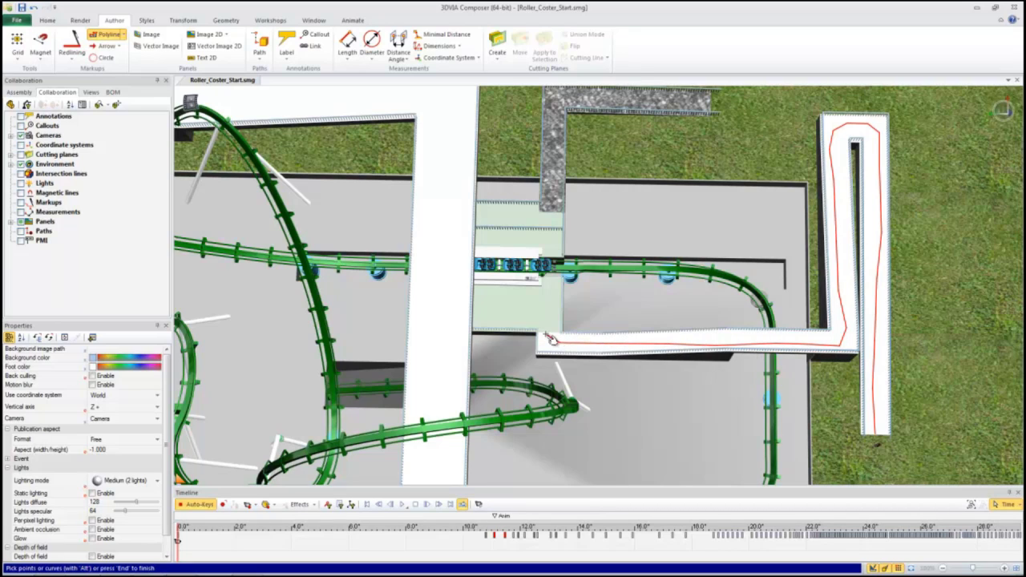
double_click(530, 294)
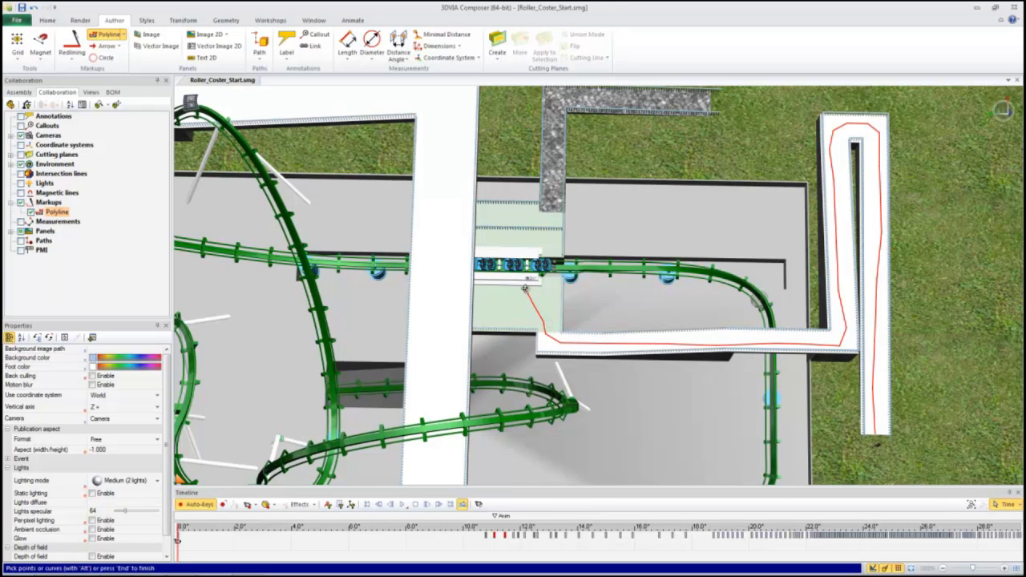
key(Escape)
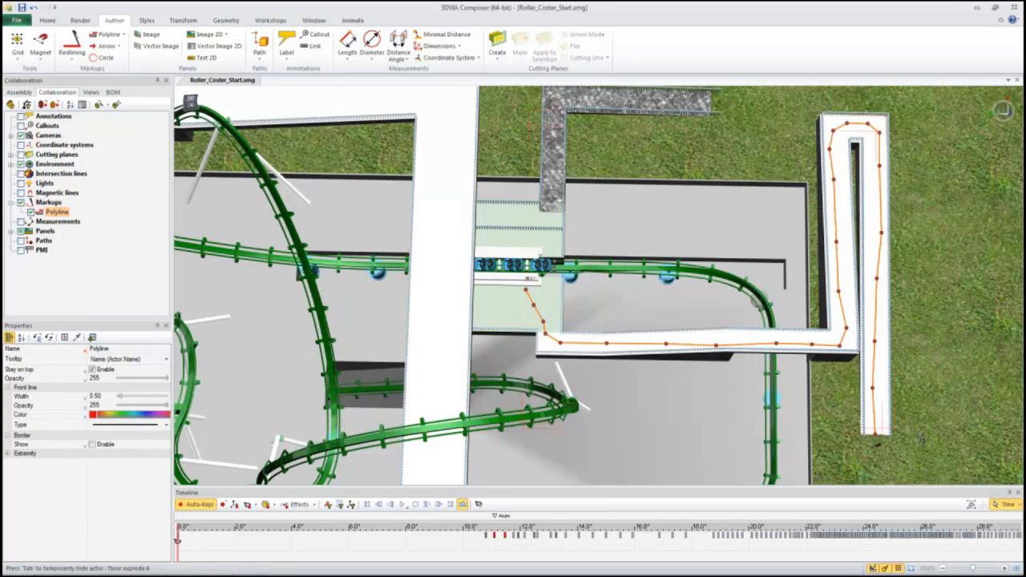
Step: Translate the polyline up above the walkway, then zoom in on the character's hair
drag(922, 439, 887, 390)
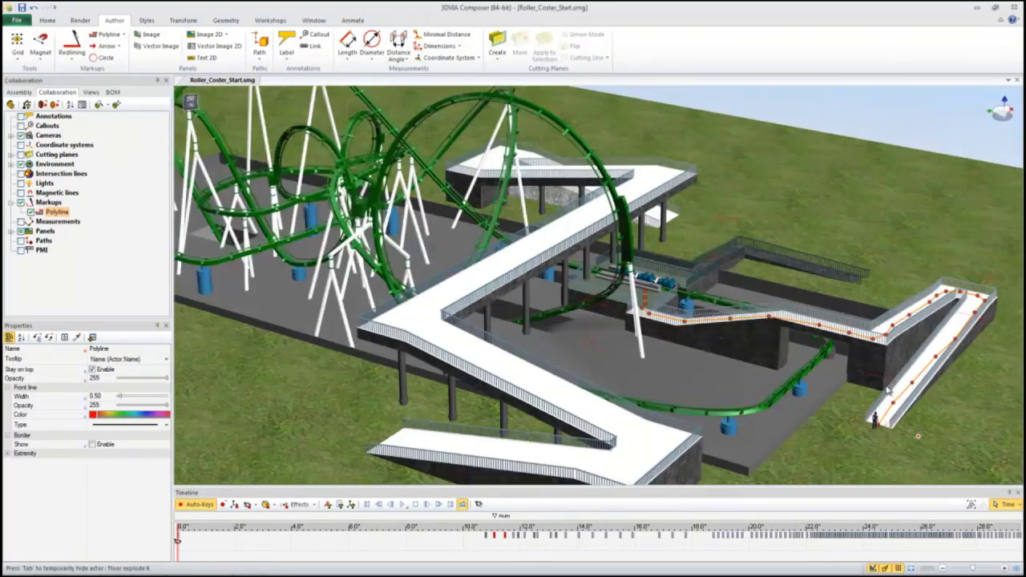
click(184, 20)
click(230, 44)
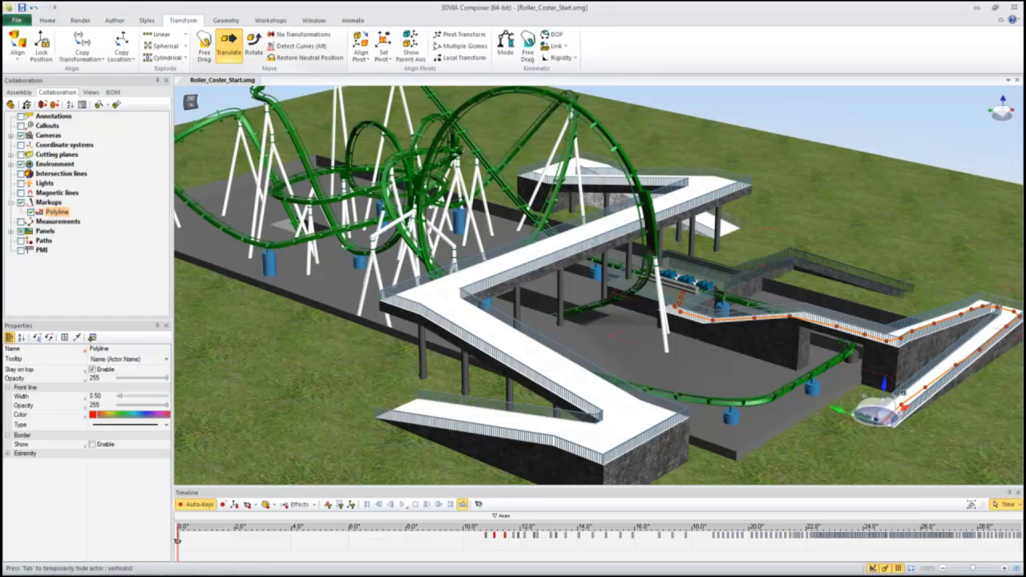
scroll(882, 397, up, 3)
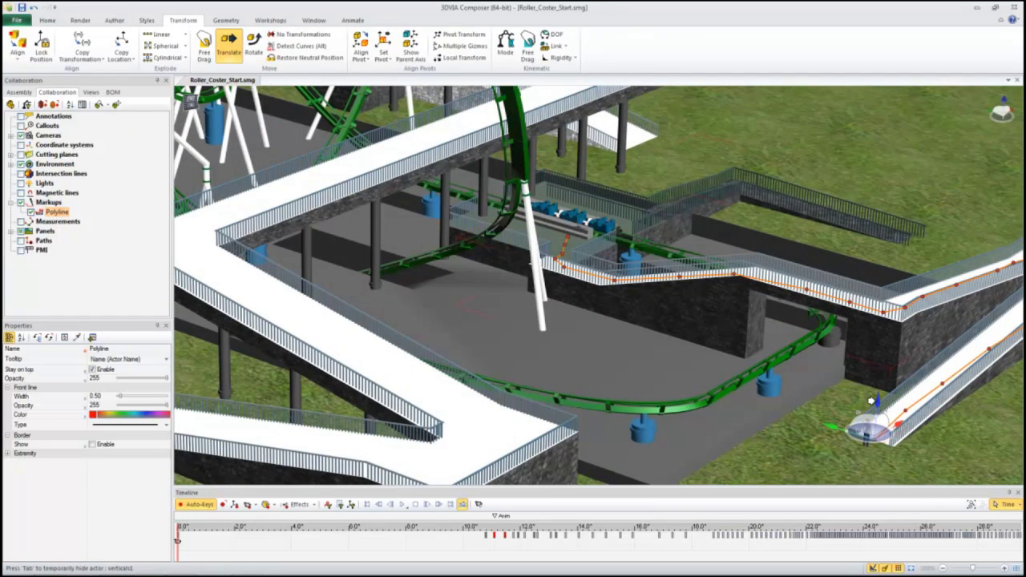
drag(874, 401, 869, 376)
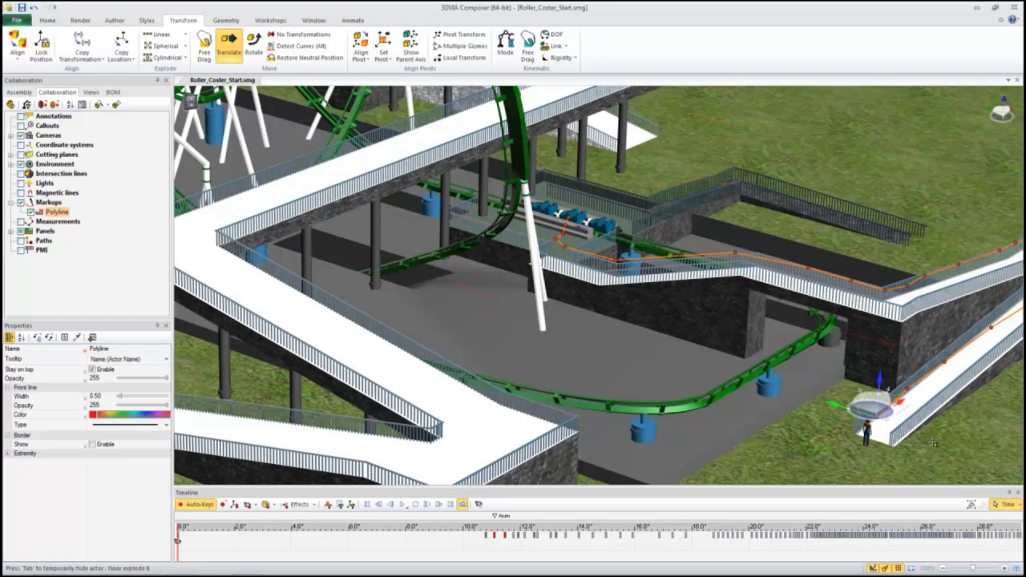
scroll(868, 433, up, 6)
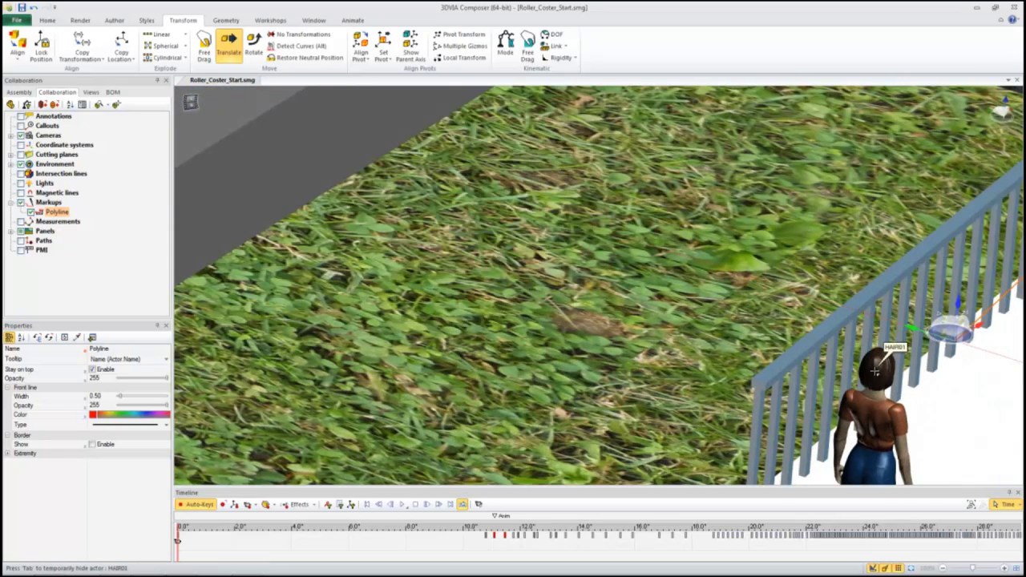
double_click(876, 370)
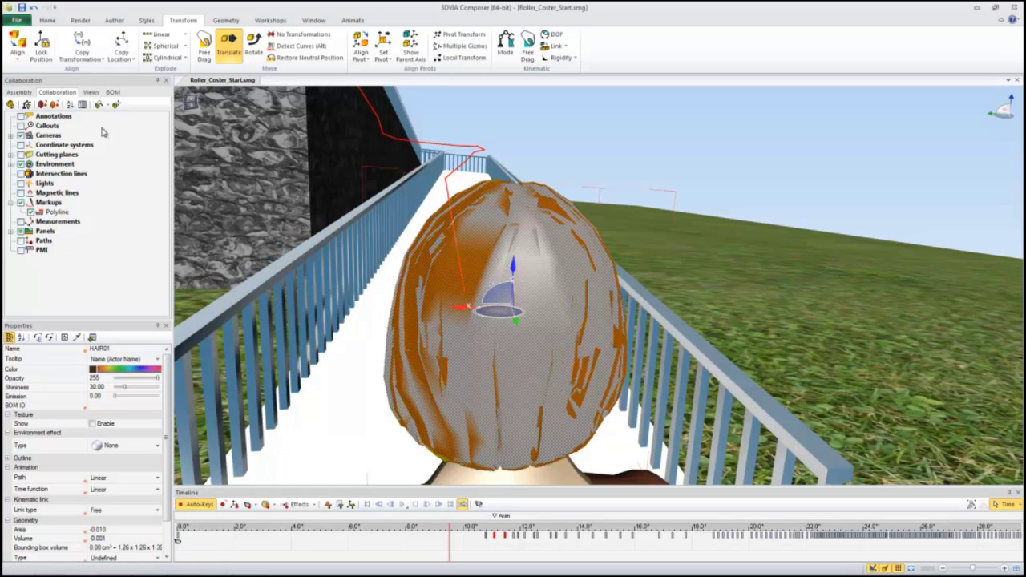
Step: Build a Linear Time path from the polyline for Camera, filling the first 10 seconds
click(11, 136)
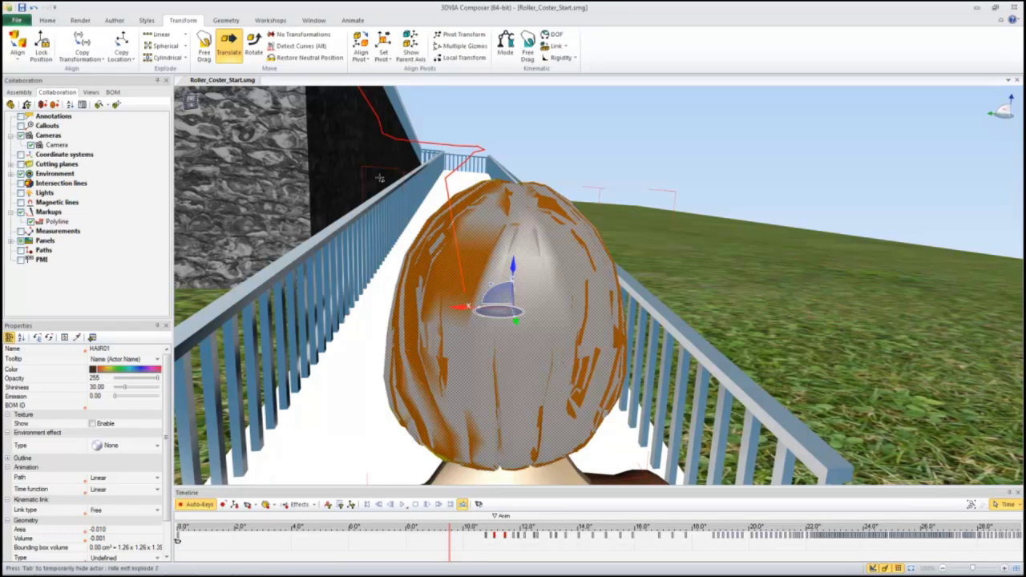
click(57, 146)
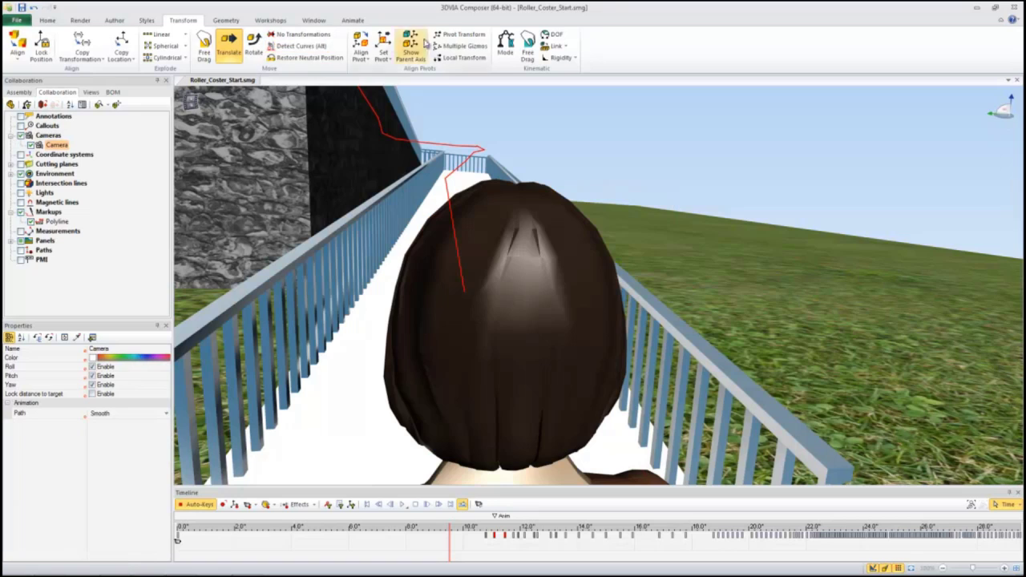
click(352, 21)
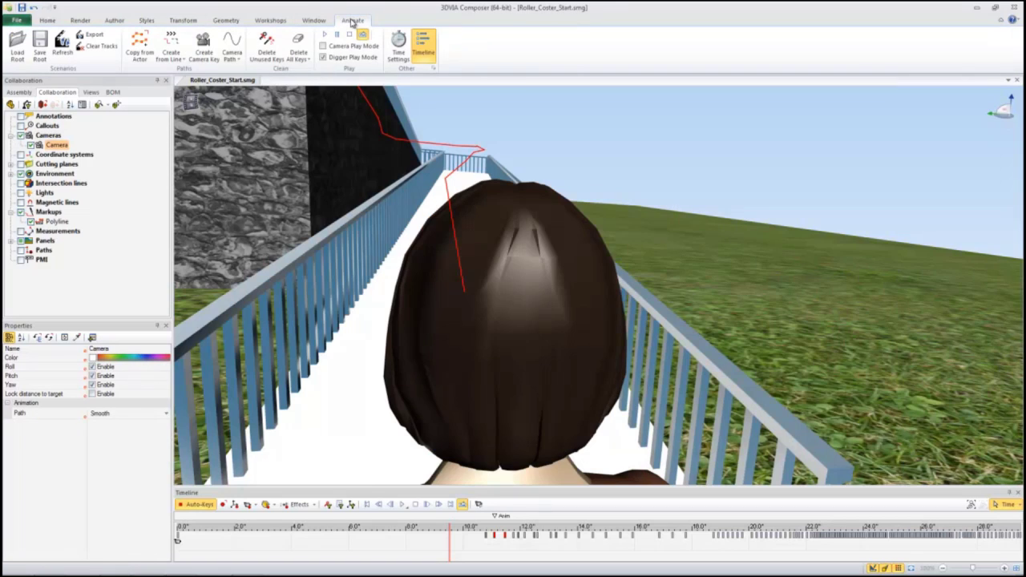
click(183, 63)
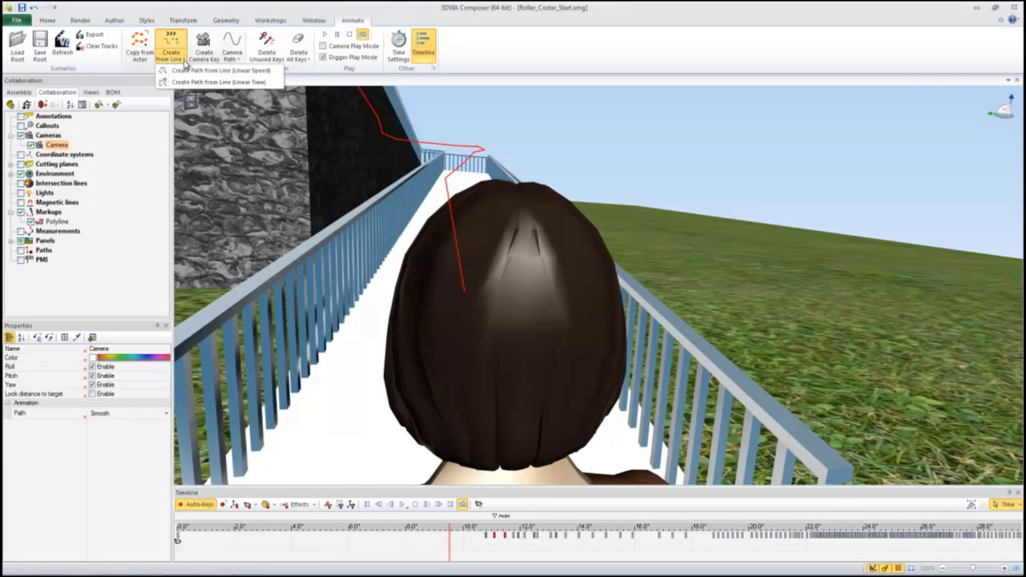
click(195, 83)
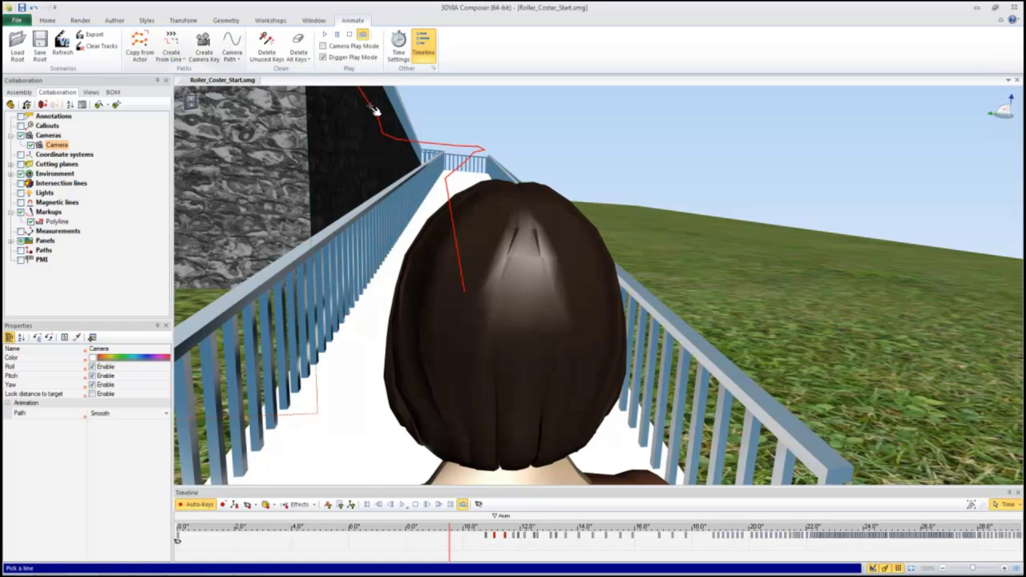
click(479, 151)
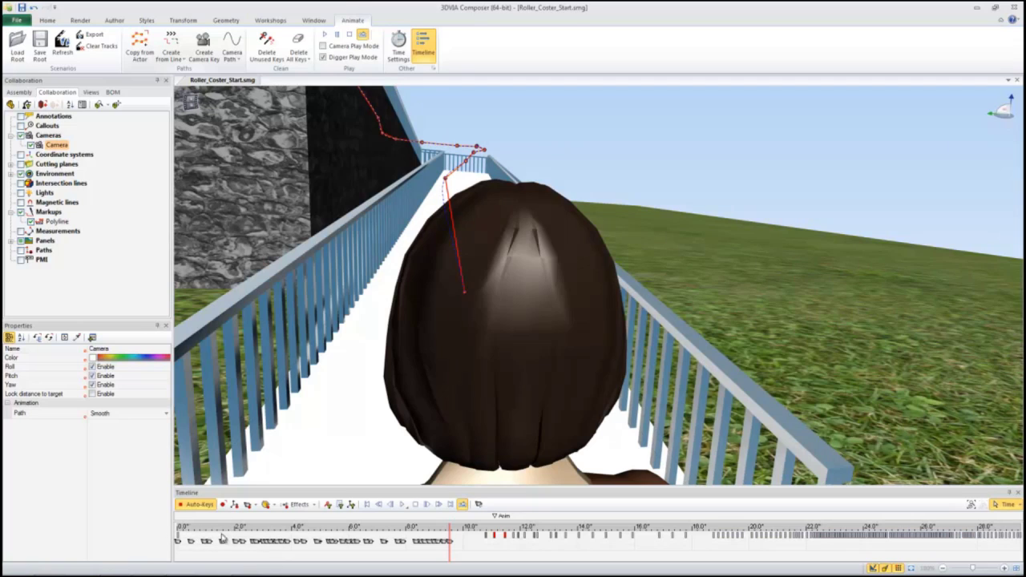
Step: Rewind, hide the Polyline markup, and play the camera walkthrough to the coaster cars
click(366, 505)
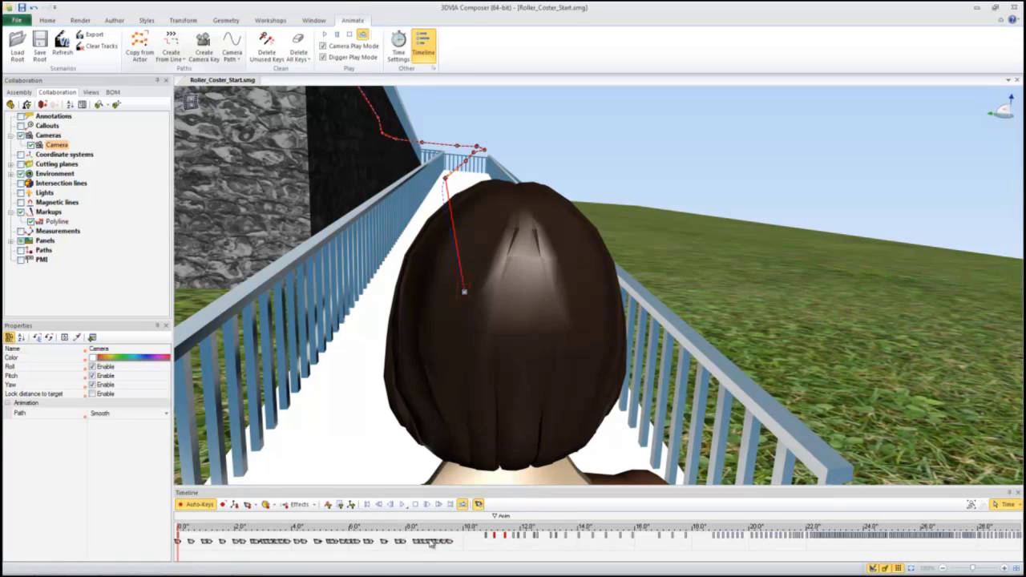
click(29, 222)
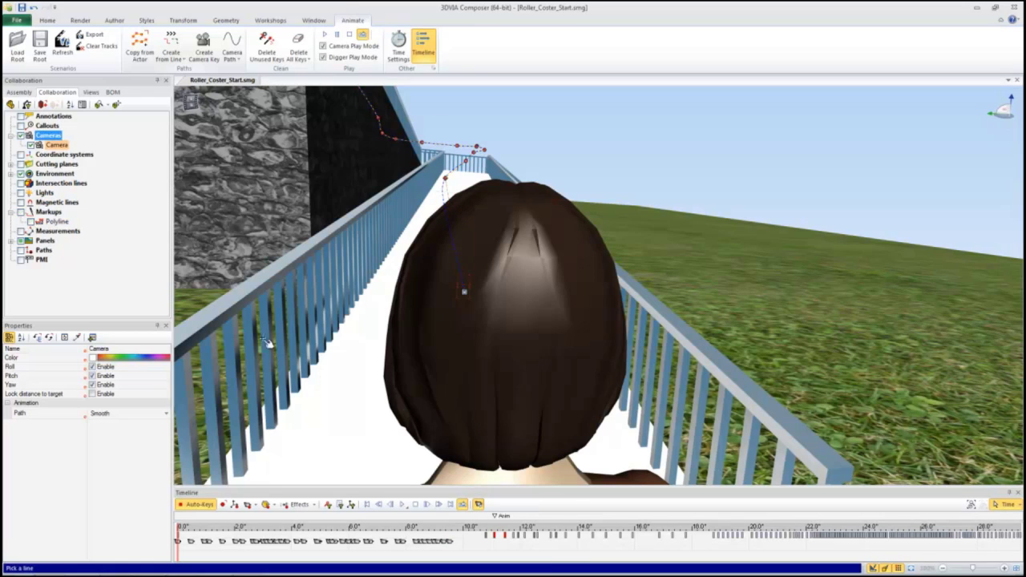
click(405, 505)
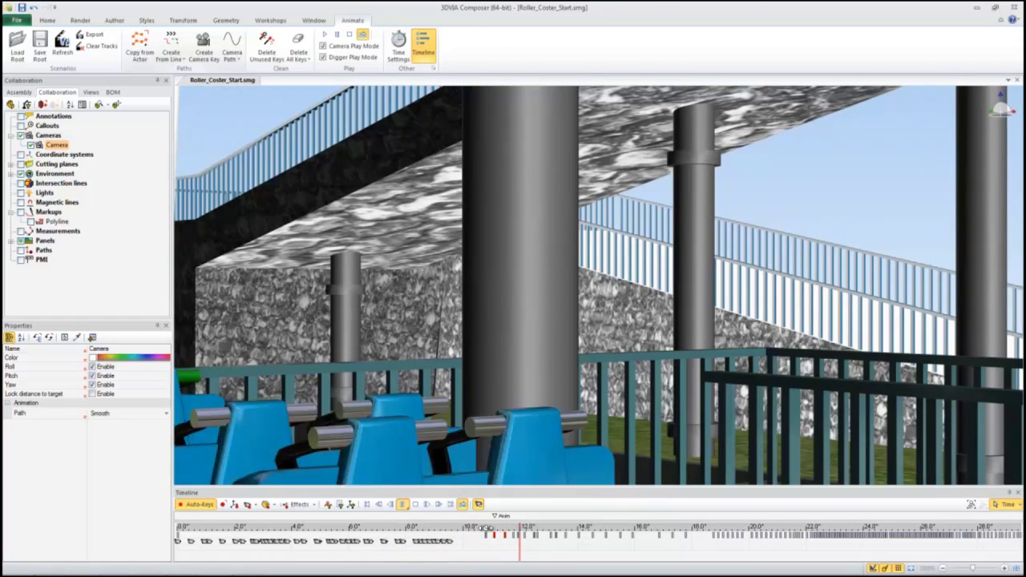
Step: Stop playback and record a camera key near 10 s looking over a car's seatback
click(416, 505)
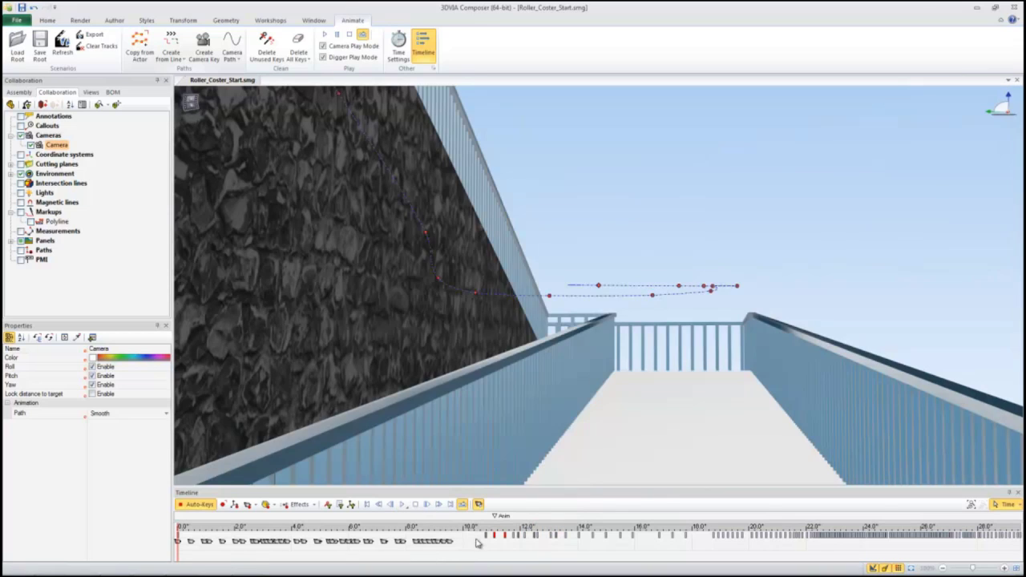
click(470, 535)
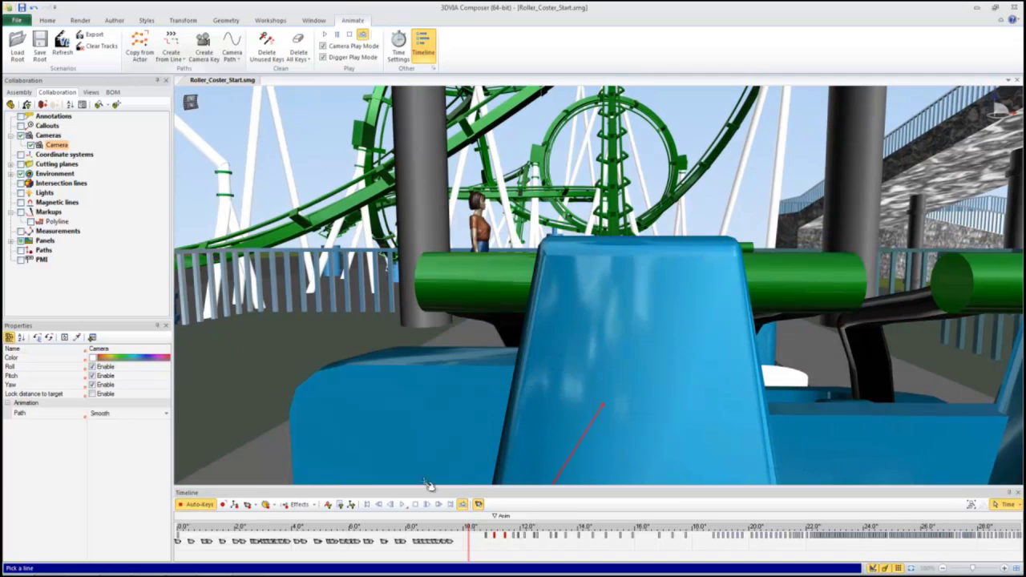
click(247, 504)
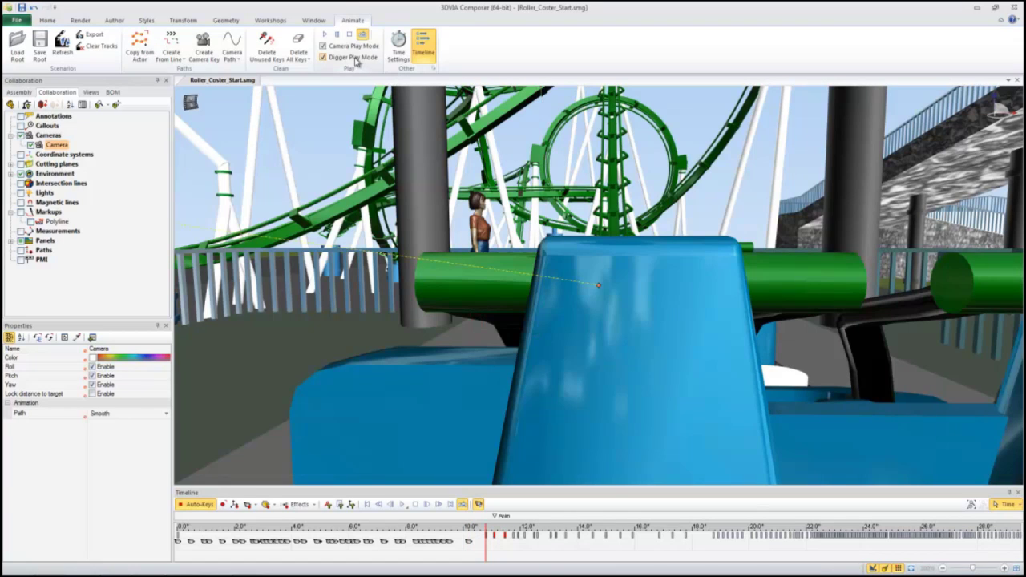
Step: Exit camera play mode and add a new camera, Camera 1, via Attach Camera
click(324, 47)
click(48, 20)
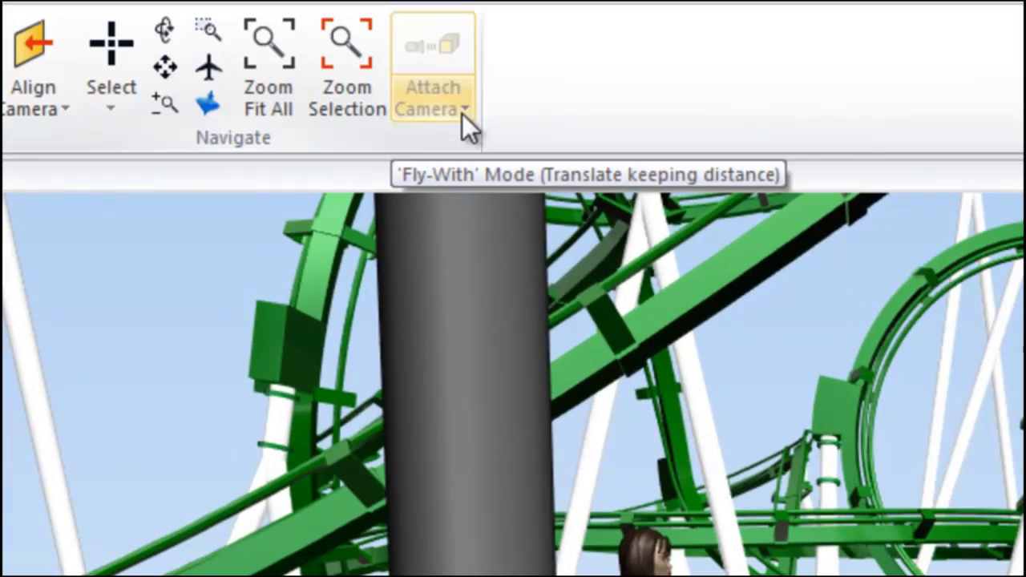
click(461, 113)
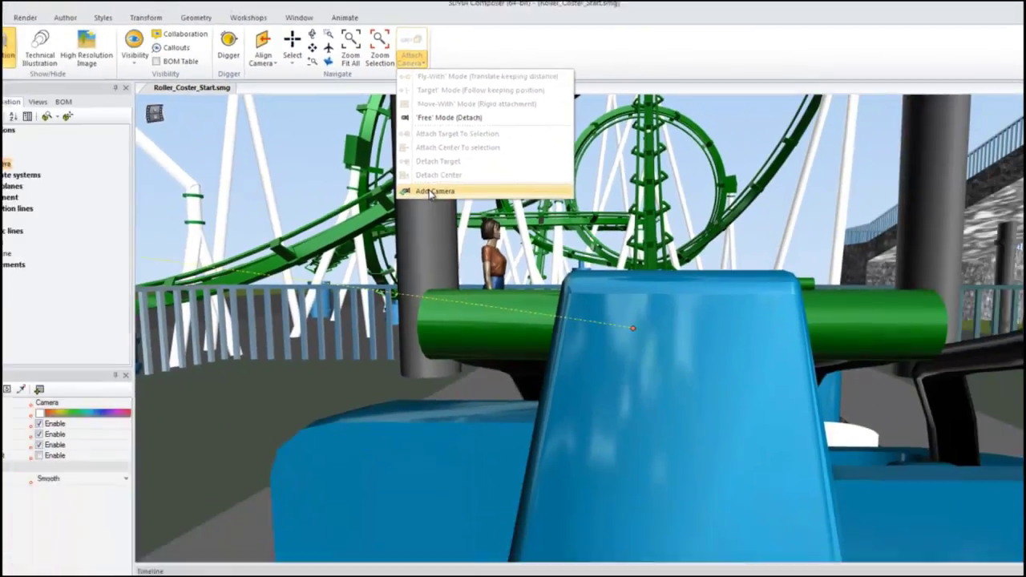
click(481, 401)
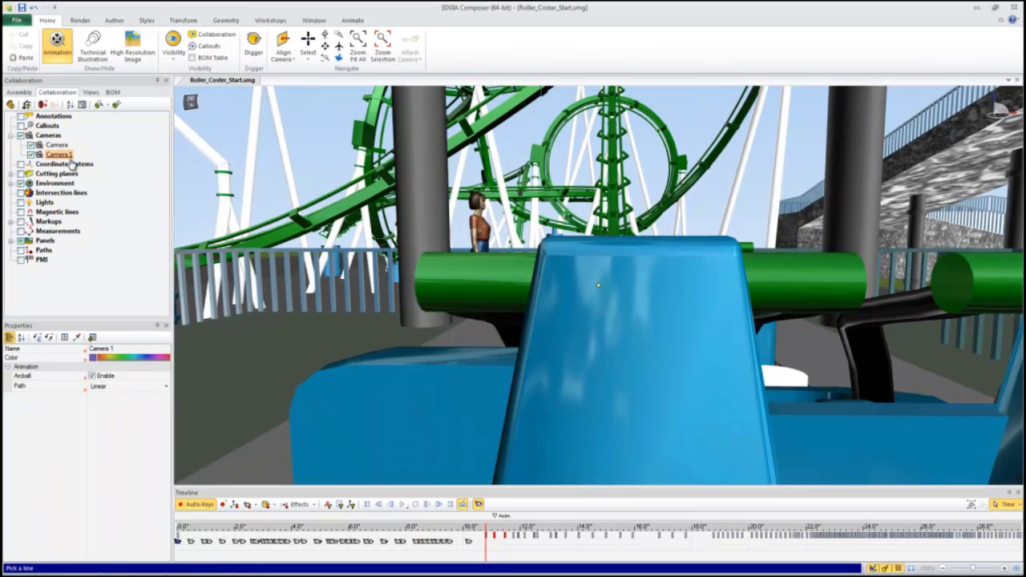
Step: Set the scene's Camera property to Camera 1 and select the car's green bar
click(695, 116)
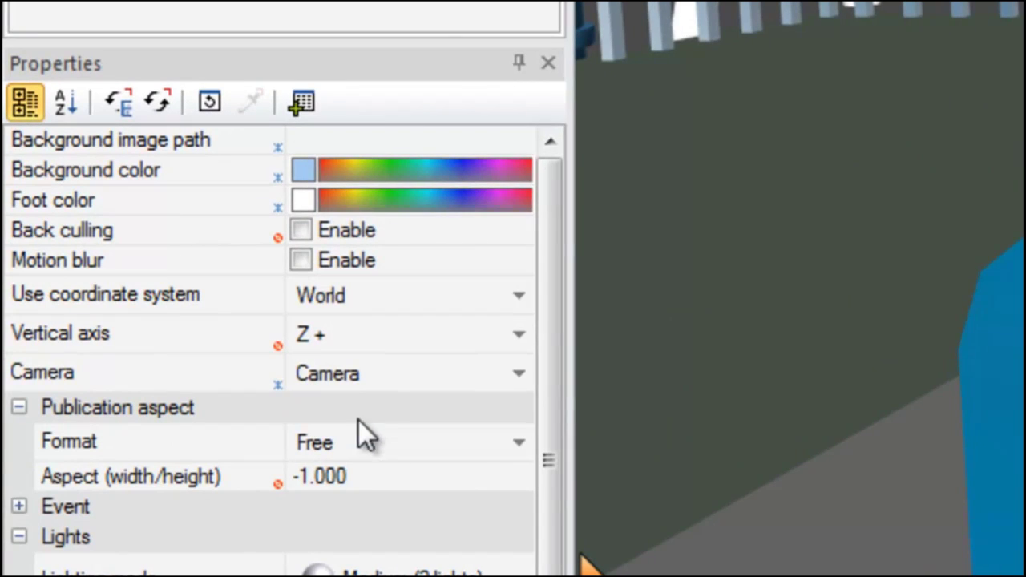
click(391, 377)
click(368, 427)
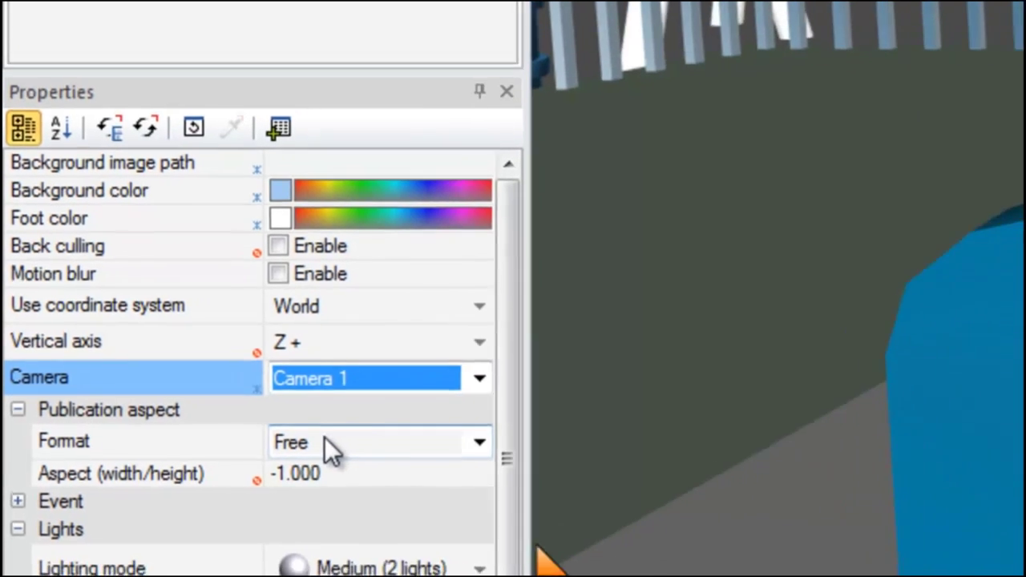
click(512, 299)
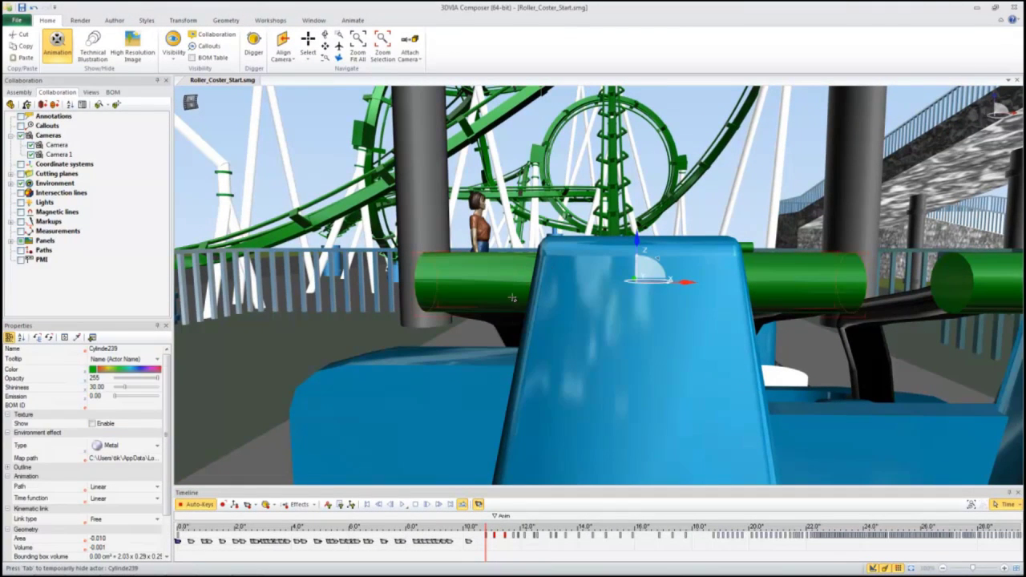
Step: Attach Camera 1 to the green bar in 'Move-With' Mode and scrub ahead to preview
click(420, 60)
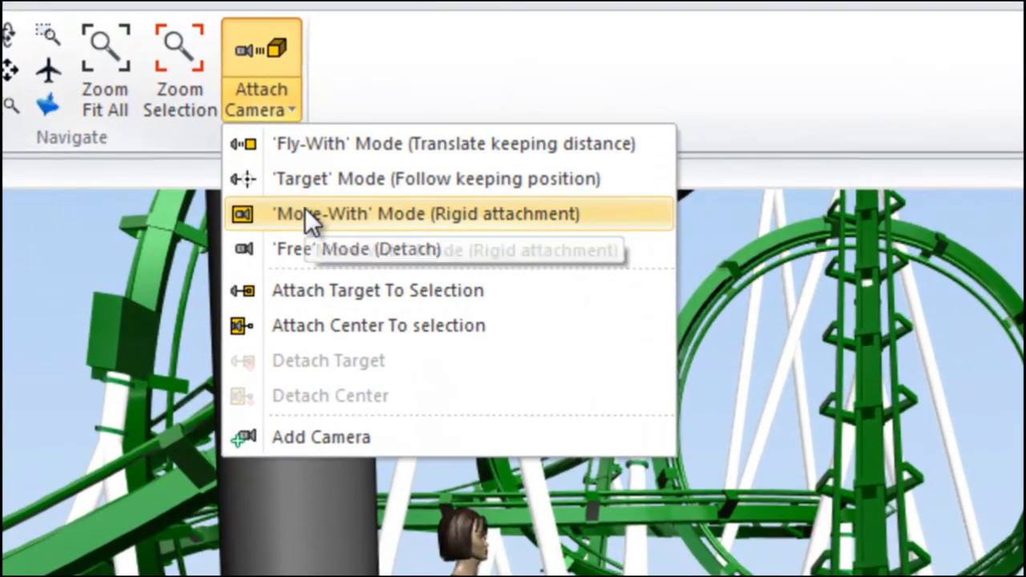
click(308, 214)
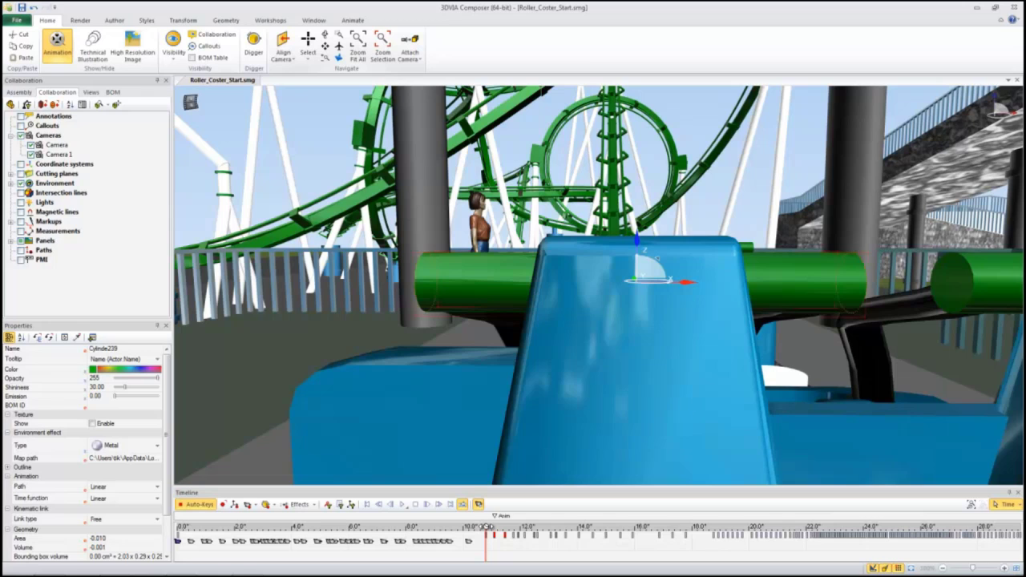
drag(486, 527, 785, 553)
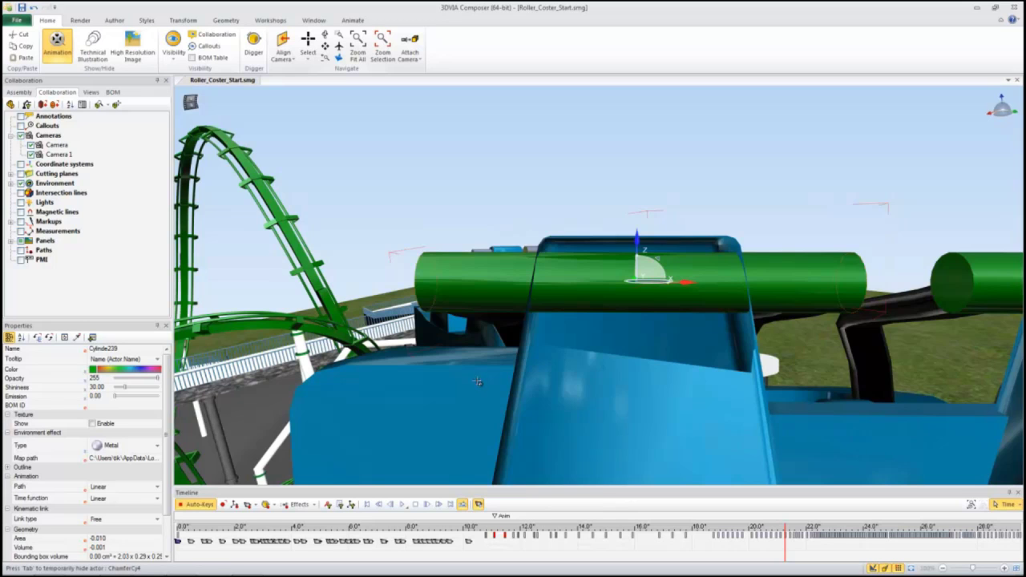
Step: Orbit to view the cars side-on and add another camera, Camera 2
drag(478, 383, 523, 381)
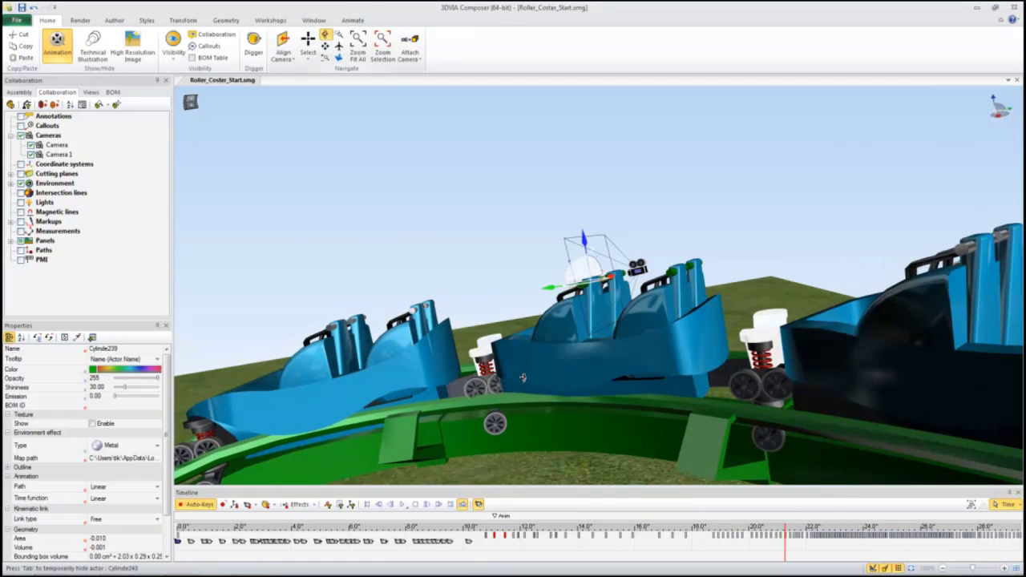
drag(522, 377, 538, 378)
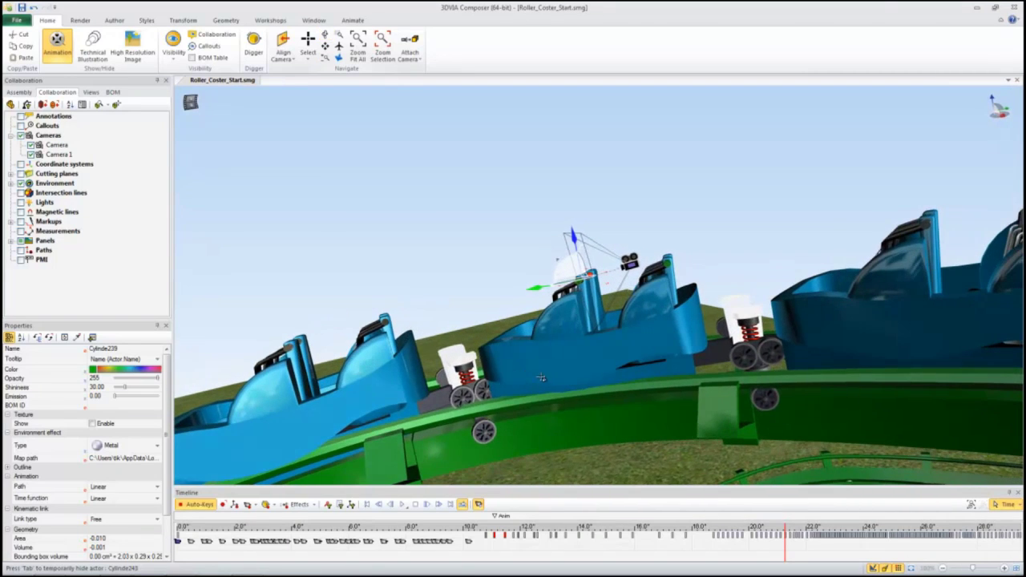
click(420, 62)
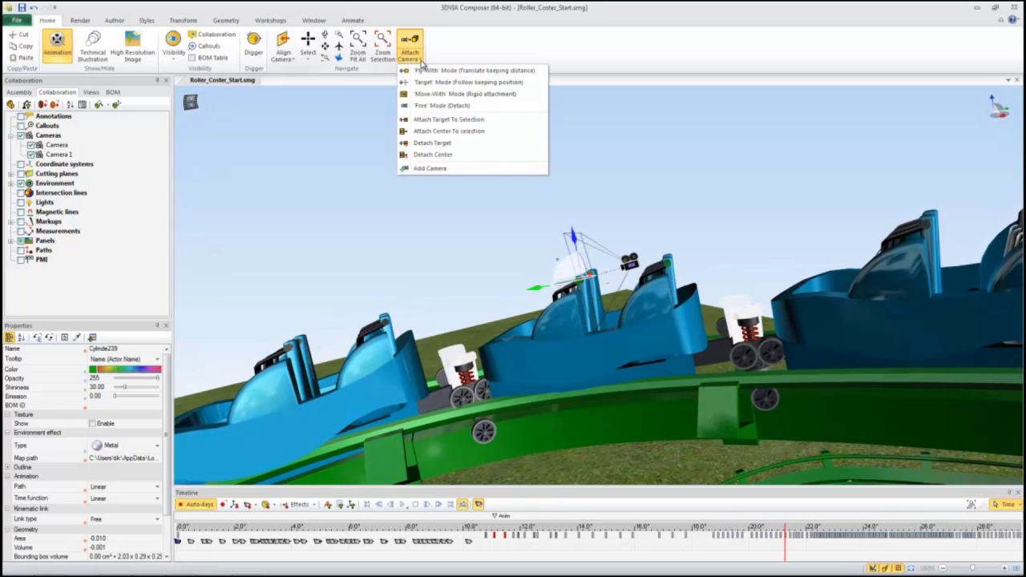
click(424, 167)
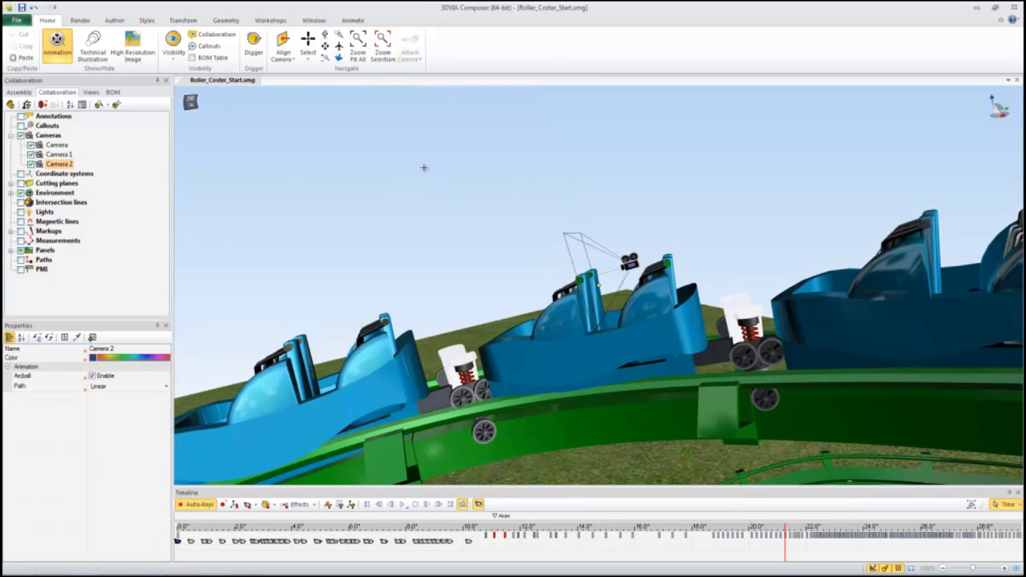
Step: Set the scene's Camera property to Camera 2
click(463, 206)
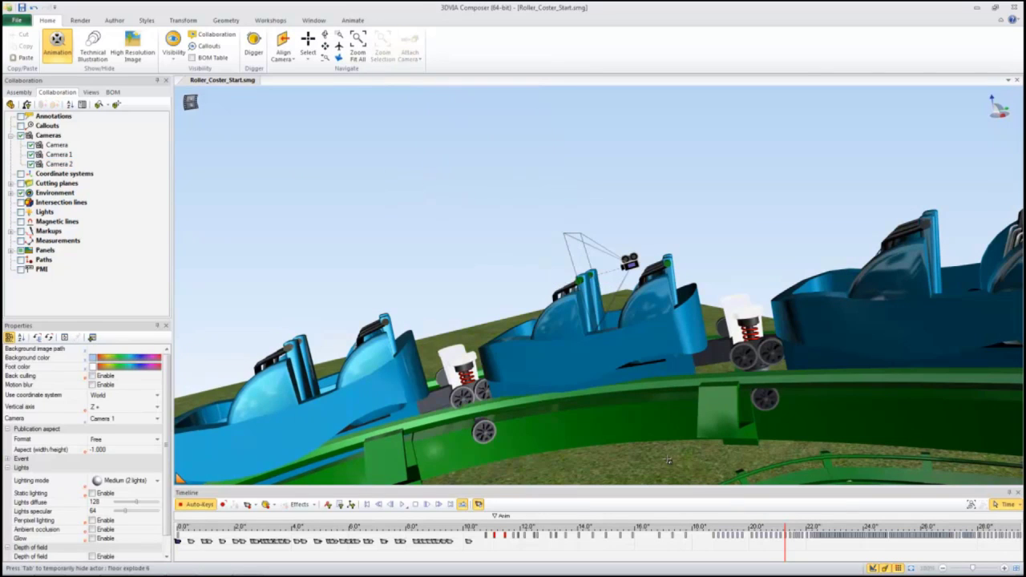
click(572, 368)
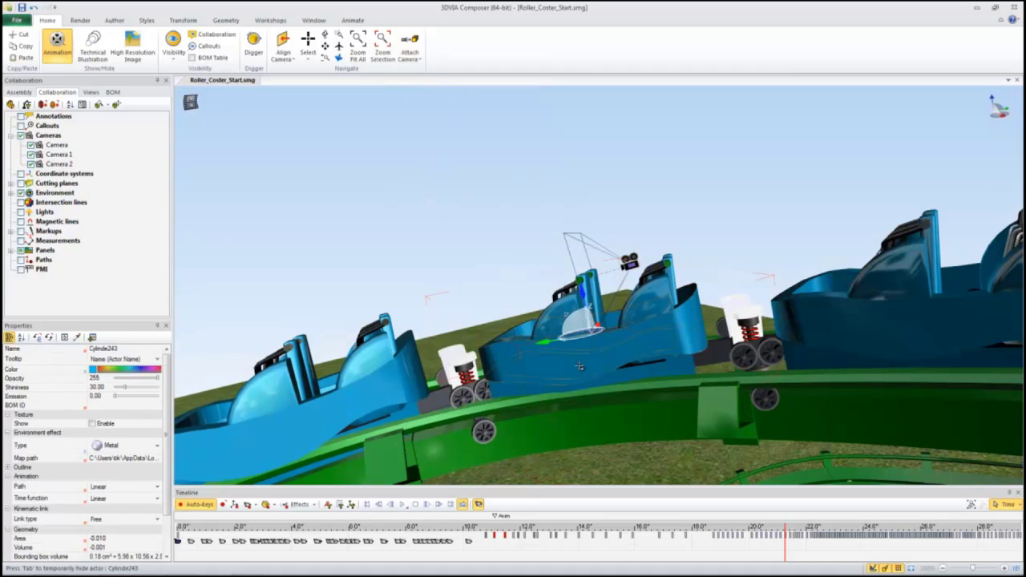
click(435, 256)
click(130, 419)
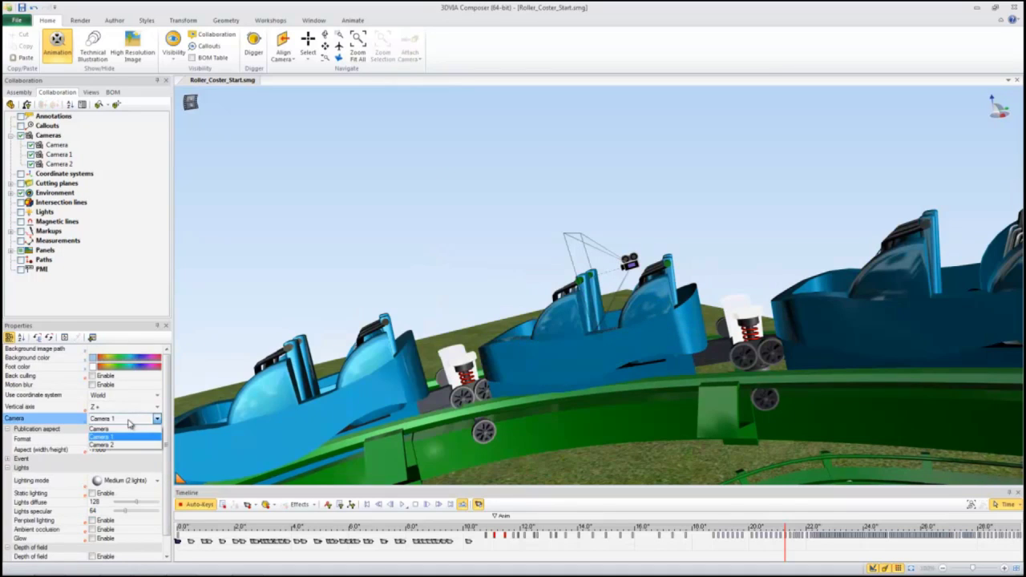
click(120, 436)
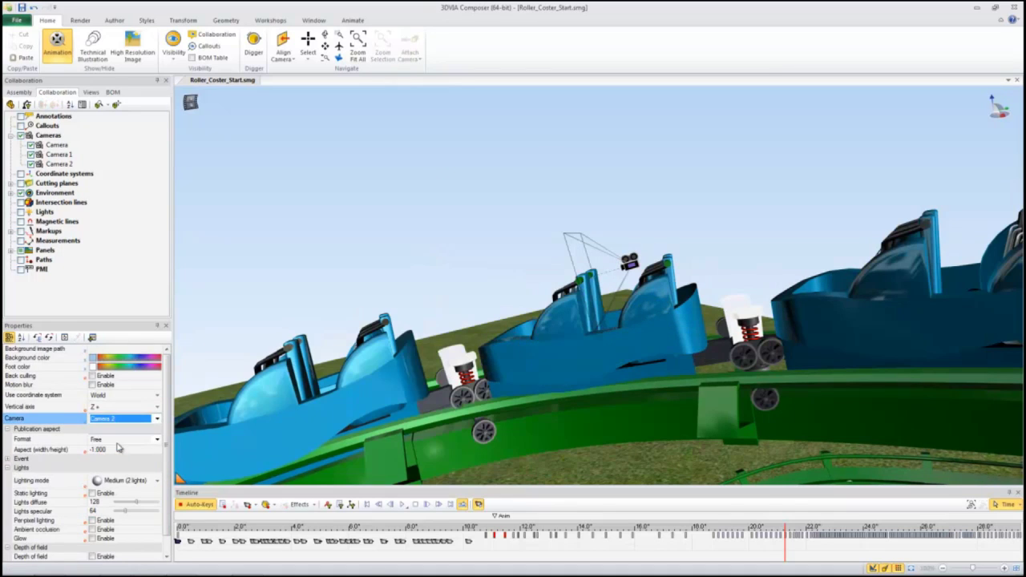
Step: Attach Camera 2 to the blue car part in 'Fly-With' Mode and advance the timeline
click(582, 356)
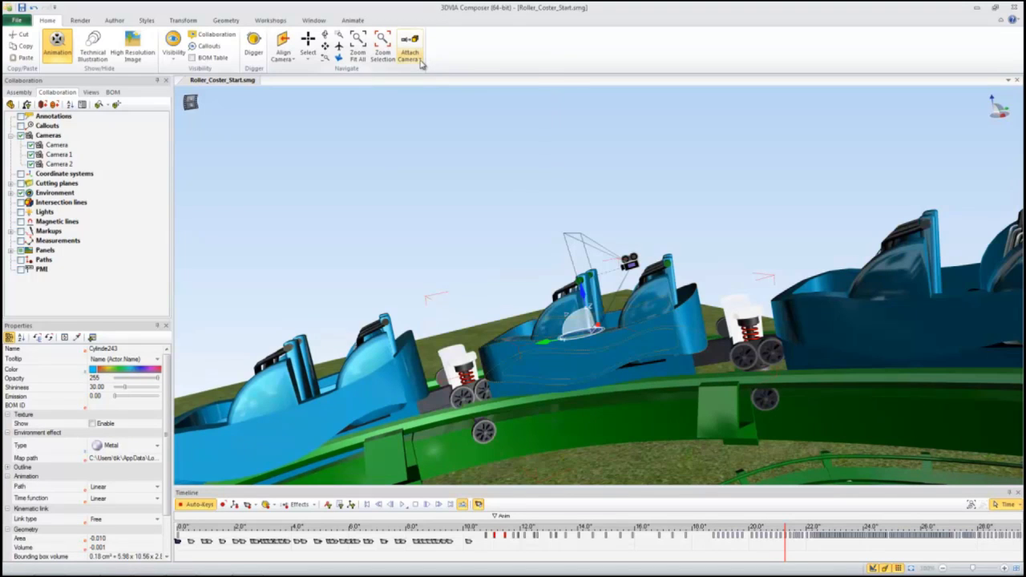
click(415, 56)
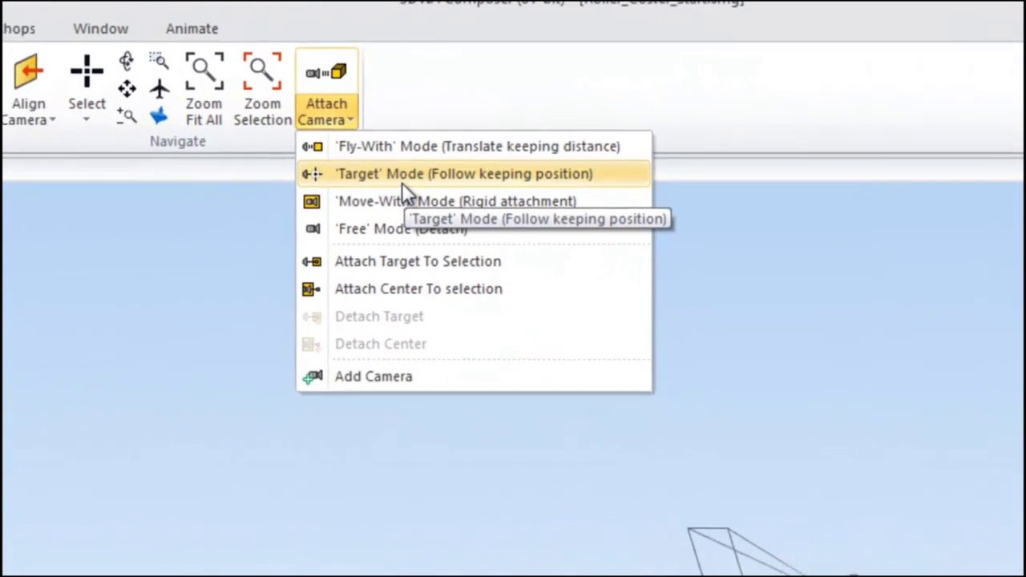
click(586, 156)
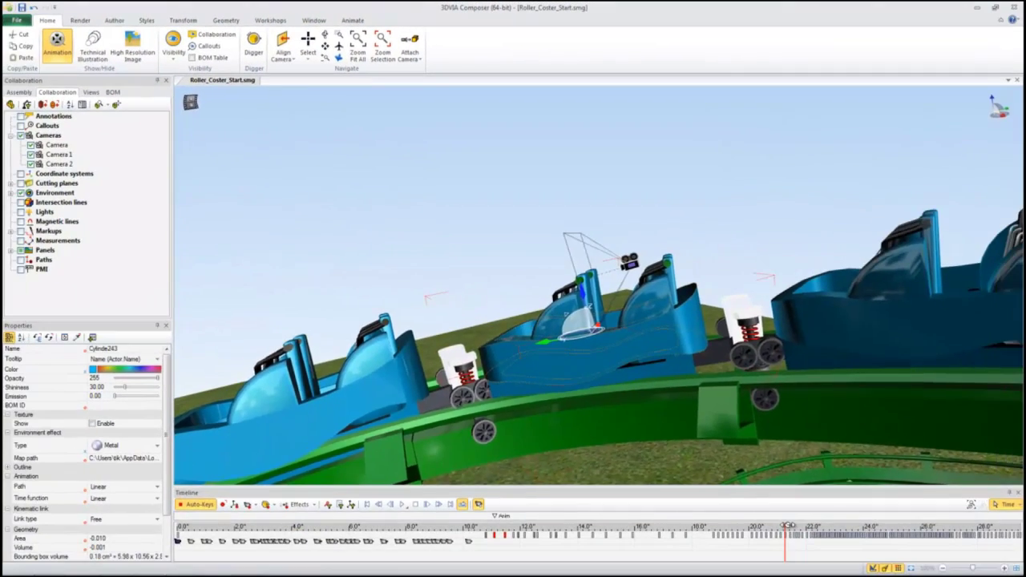
click(790, 527)
drag(790, 526, 940, 517)
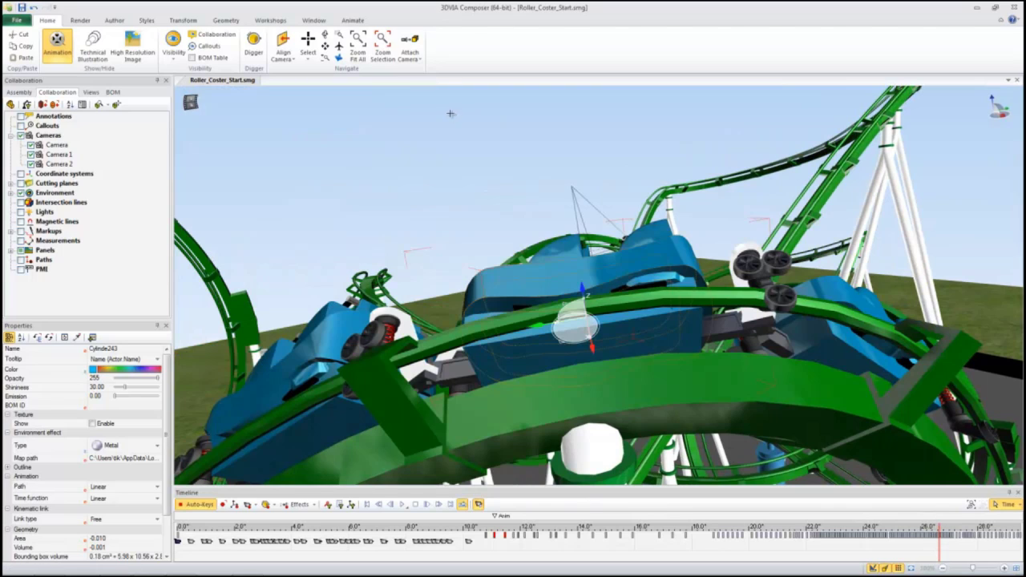
Step: Open the Attach Camera options again after previewing Camera 2 near 26 s
click(421, 61)
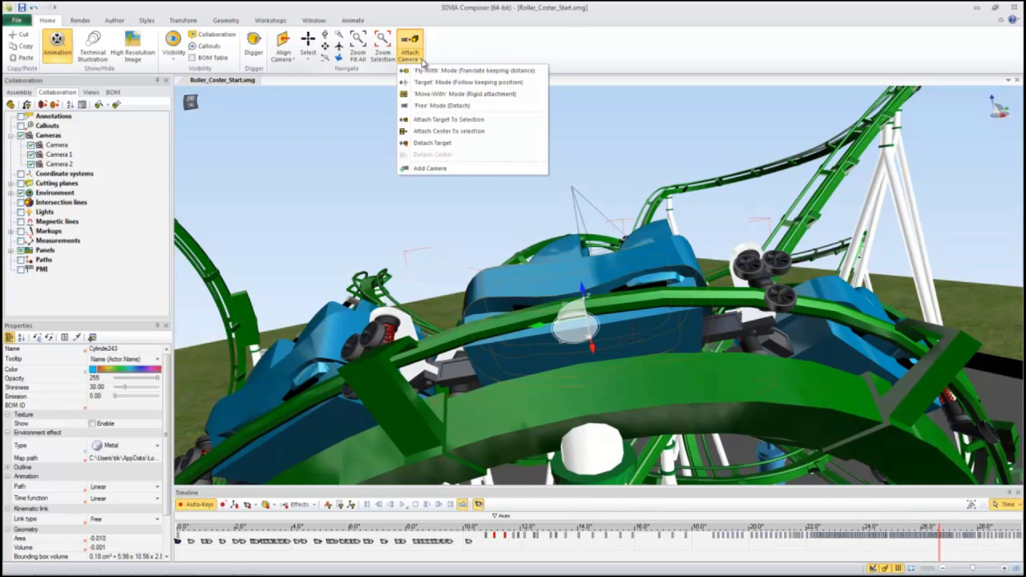
click(432, 170)
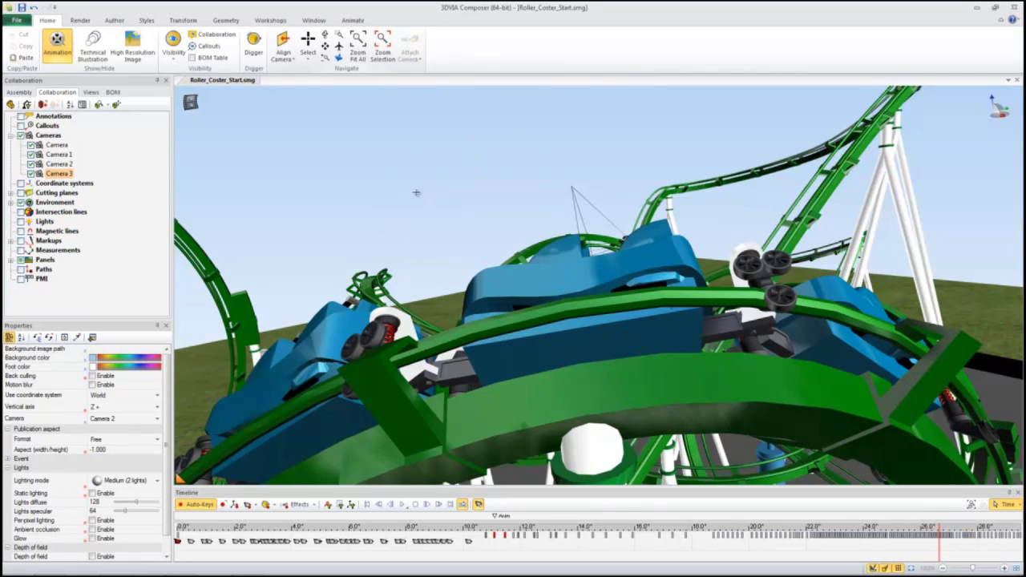
key(Escape)
click(131, 420)
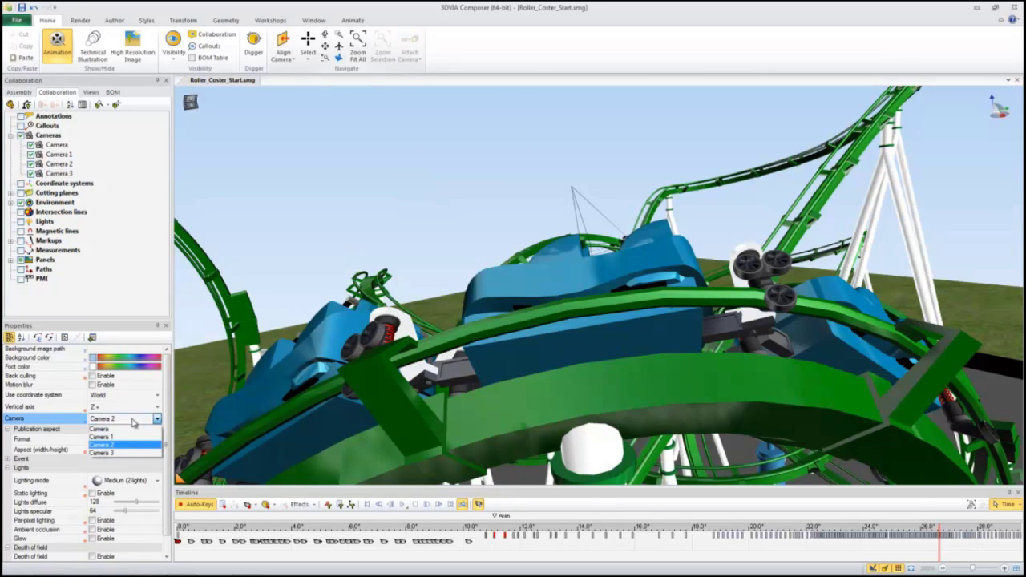
click(118, 455)
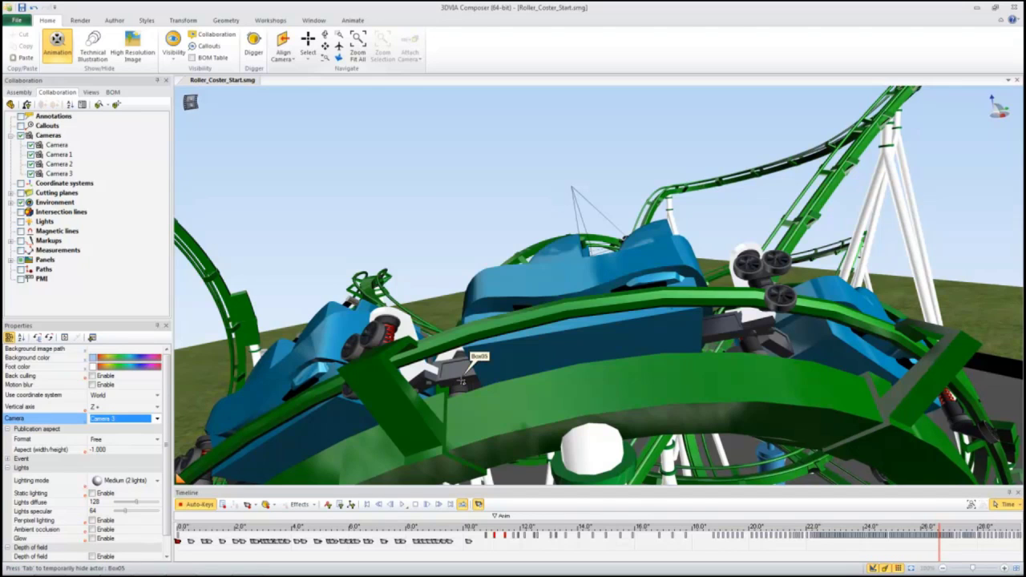
scroll(462, 382, down, 5)
drag(433, 416, 471, 457)
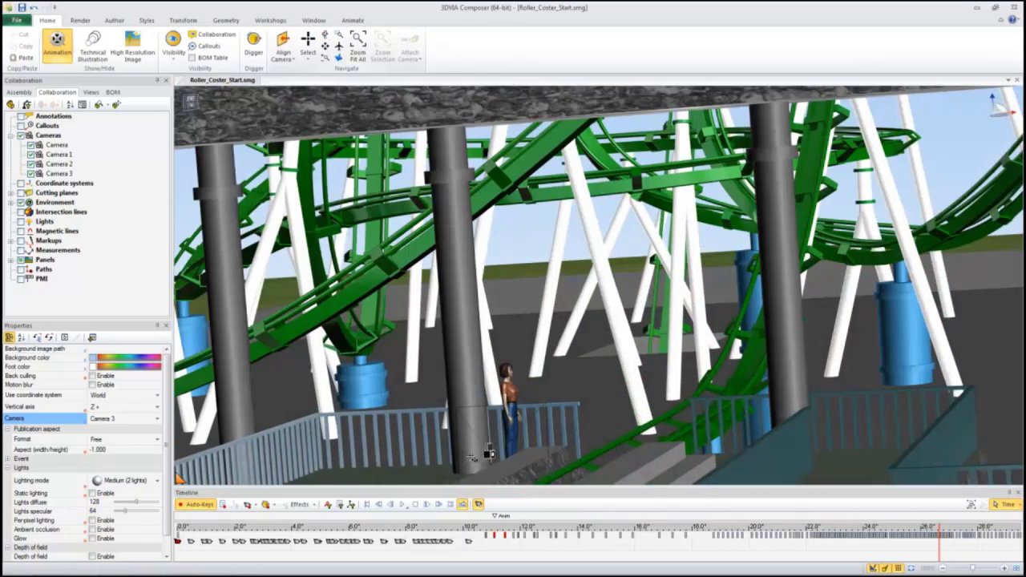
double_click(488, 453)
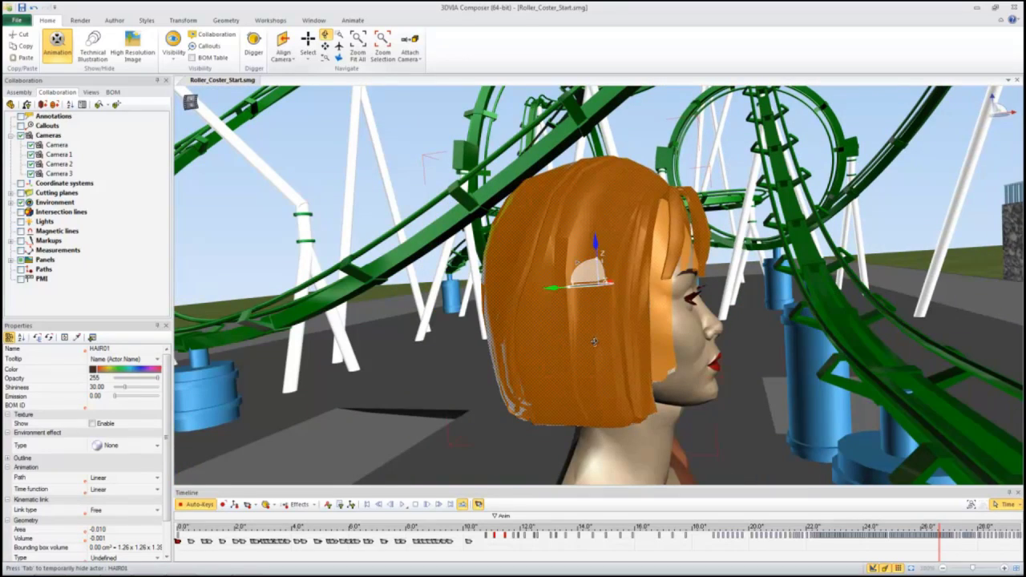
Step: Uncheck woman2 in the Assembly tree to hide her and her hair, then deselect
drag(594, 341, 596, 315)
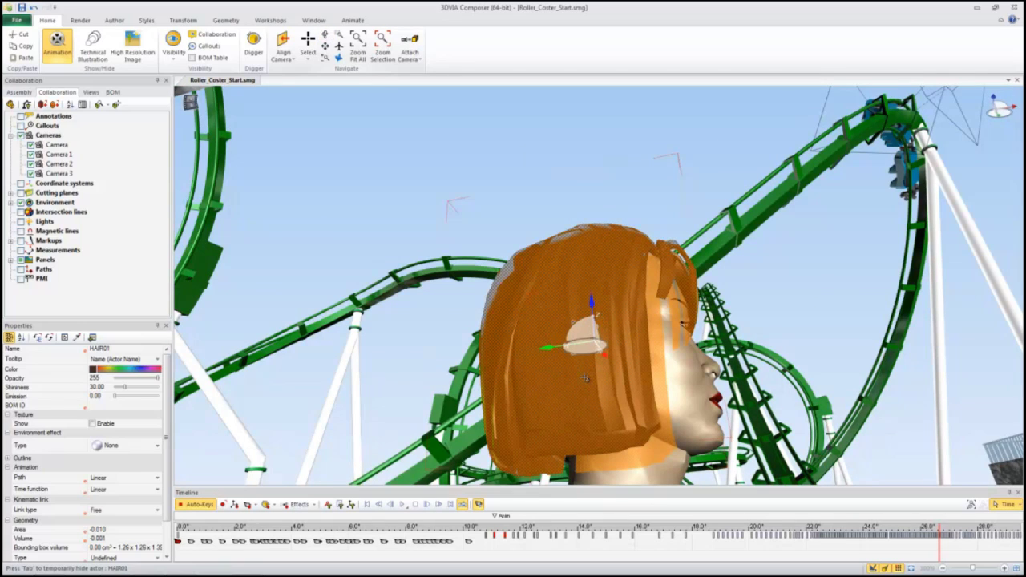
click(22, 92)
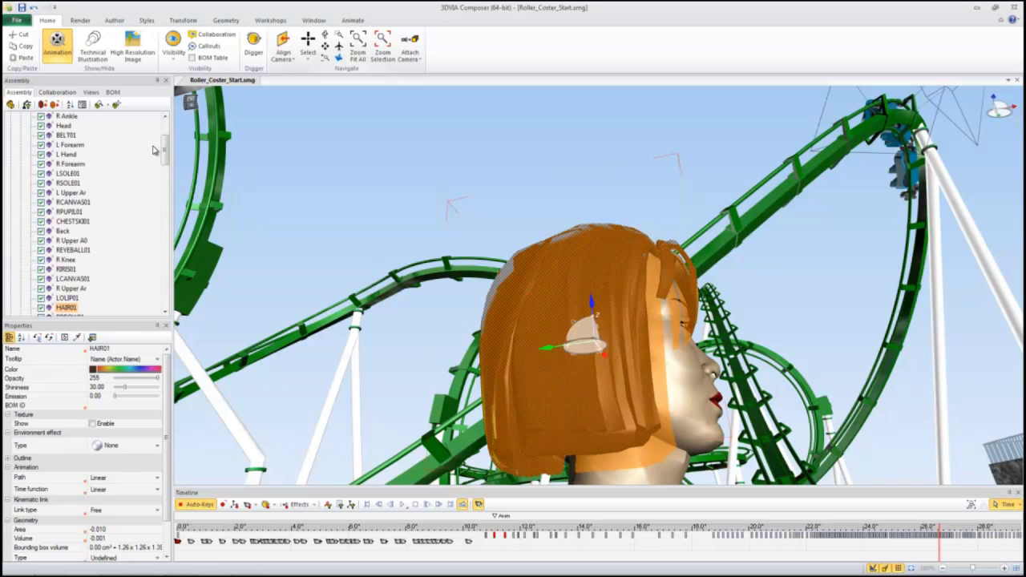
scroll(148, 144, up, 3)
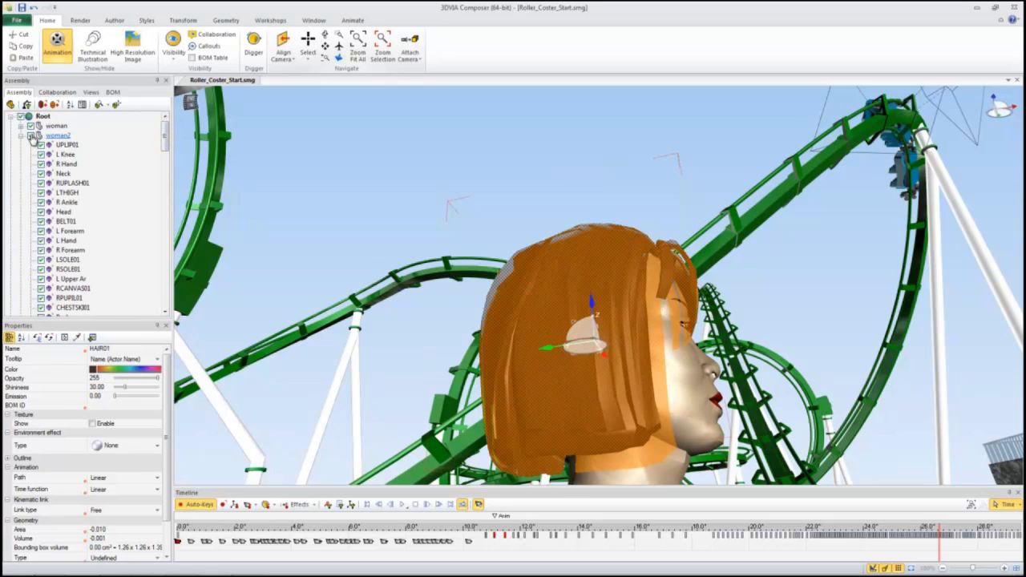
click(30, 135)
click(550, 164)
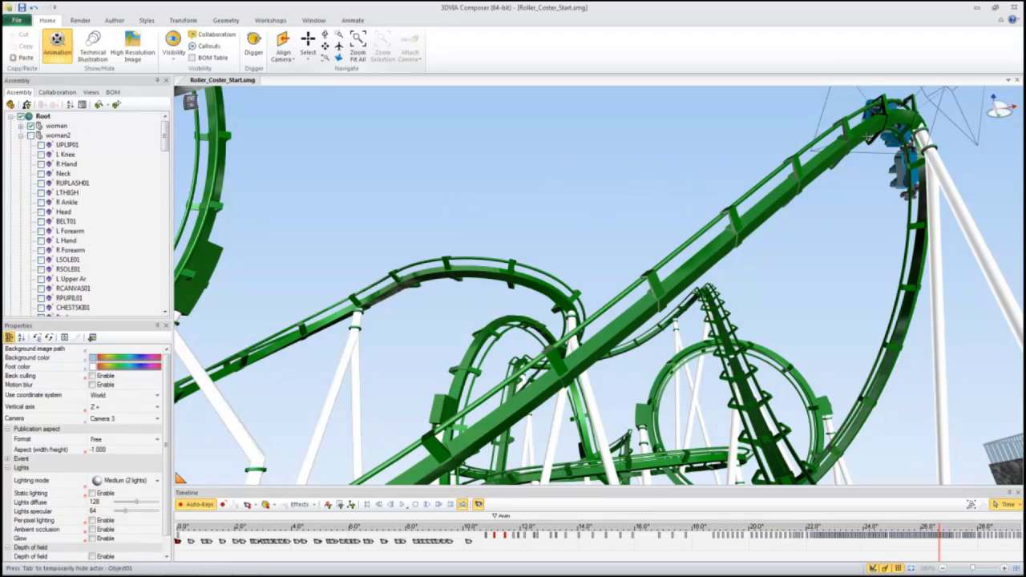
Step: Attach the camera to Box01 in 'Target' mode, then play the timeline to preview it
click(890, 107)
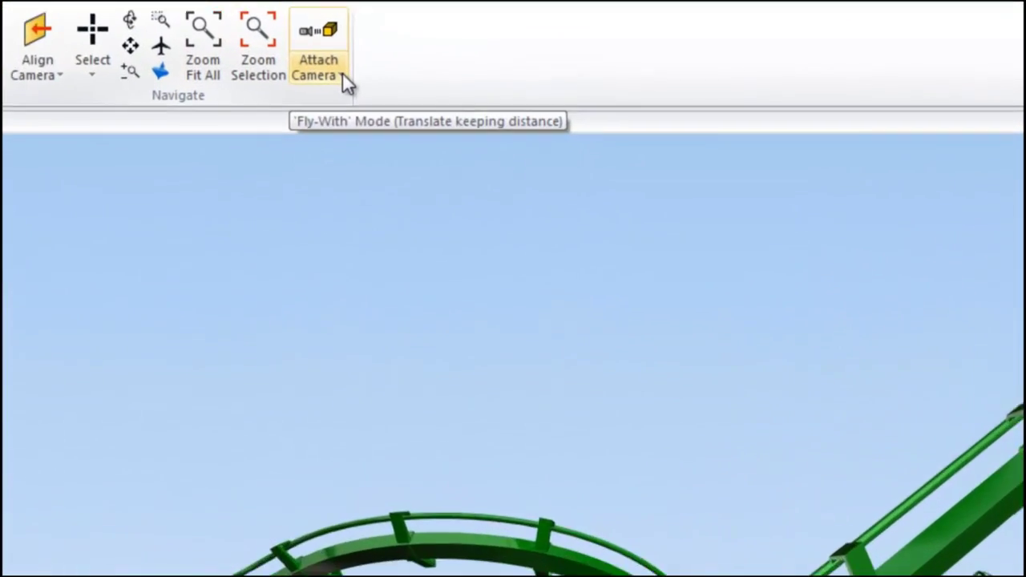
click(422, 60)
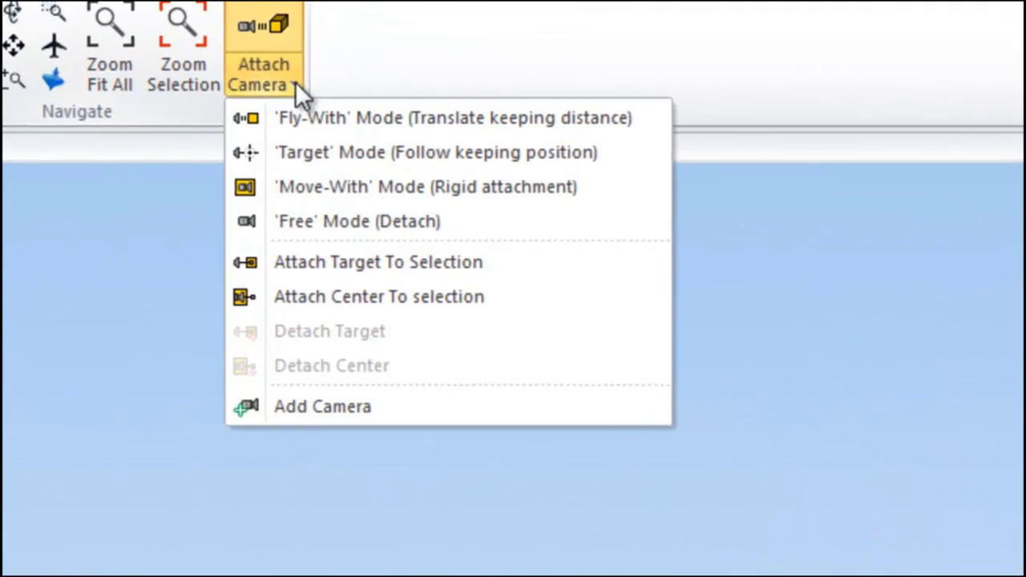
click(324, 157)
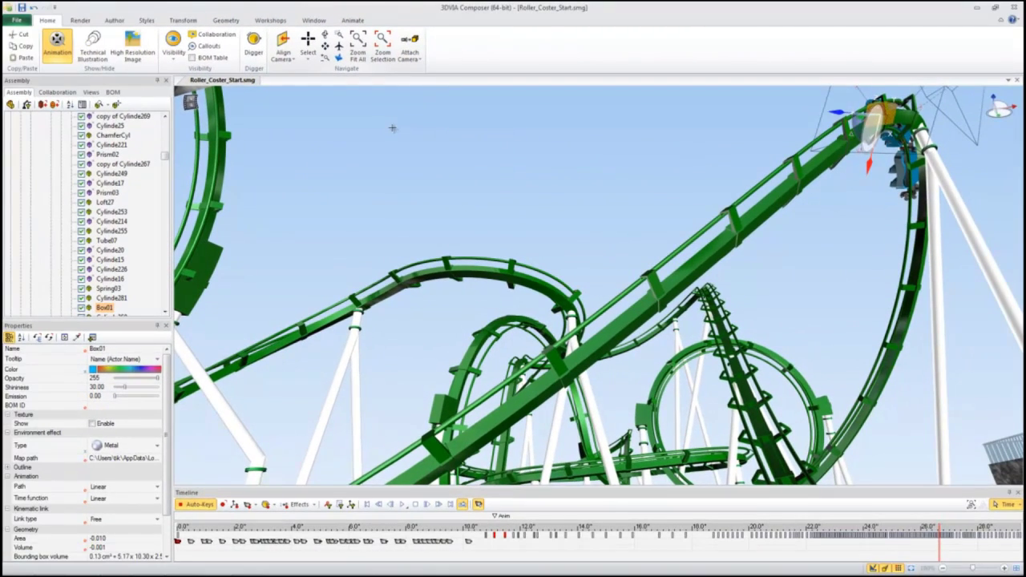
click(392, 130)
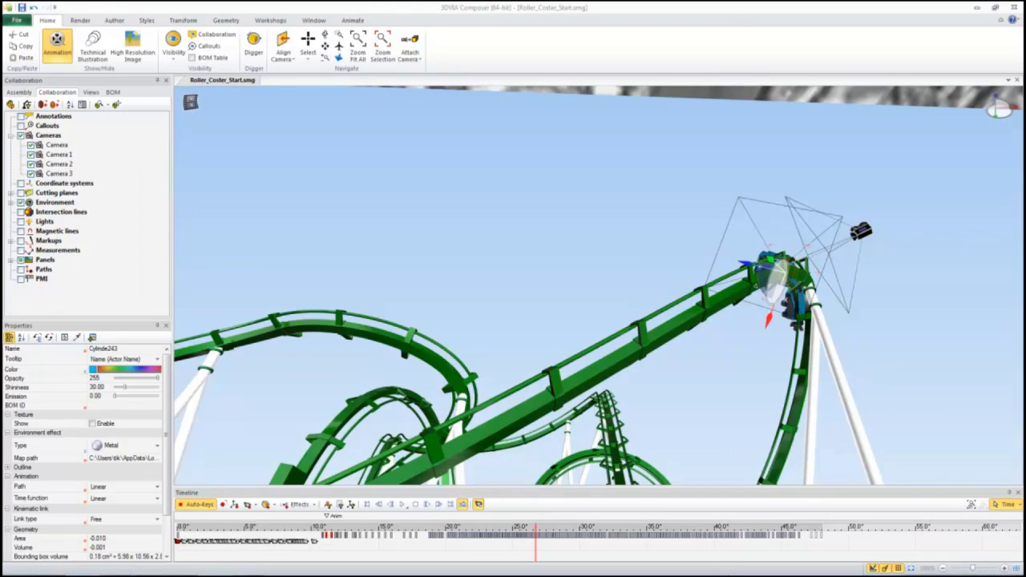
click(404, 505)
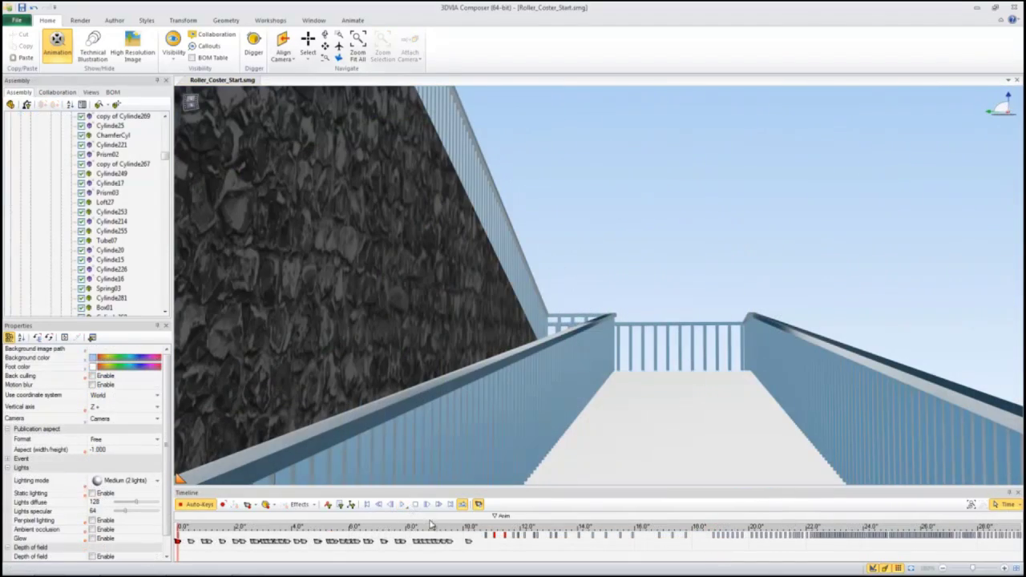
click(402, 505)
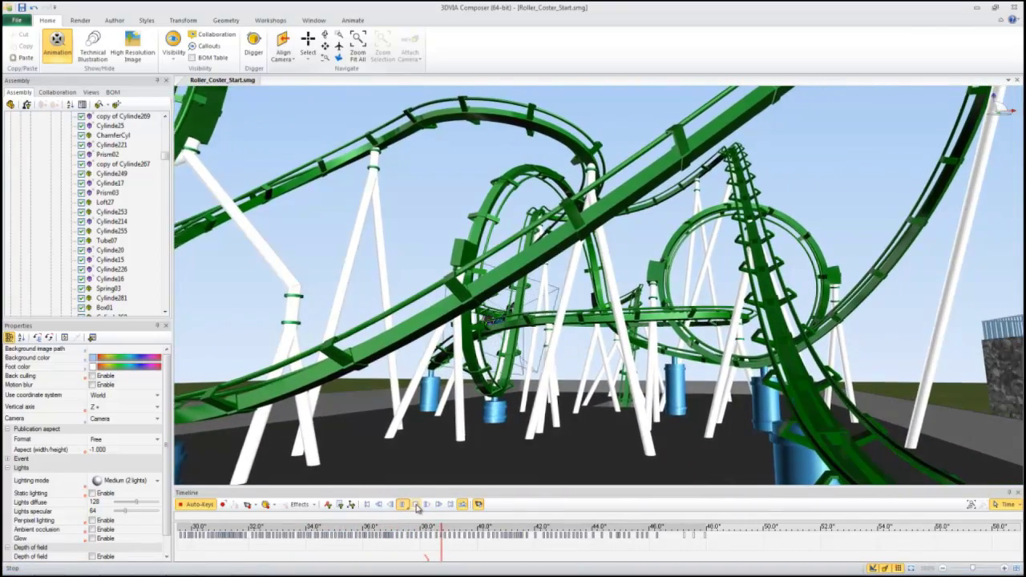
Step: Stop playback, apply the '3 Panes - 1 Left & 2 Horizontal Right' layout, and view Camera 1
click(417, 505)
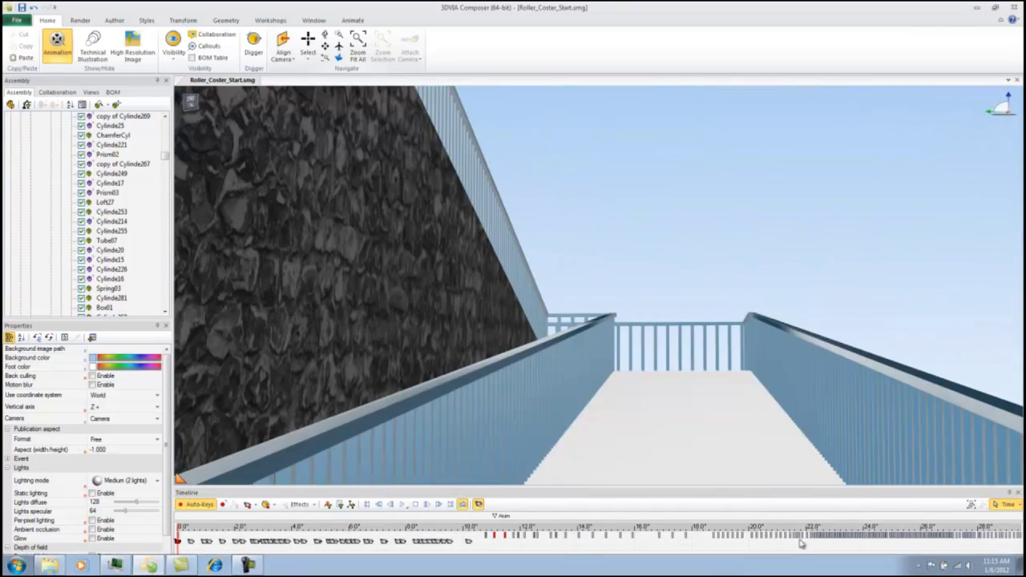
click(315, 20)
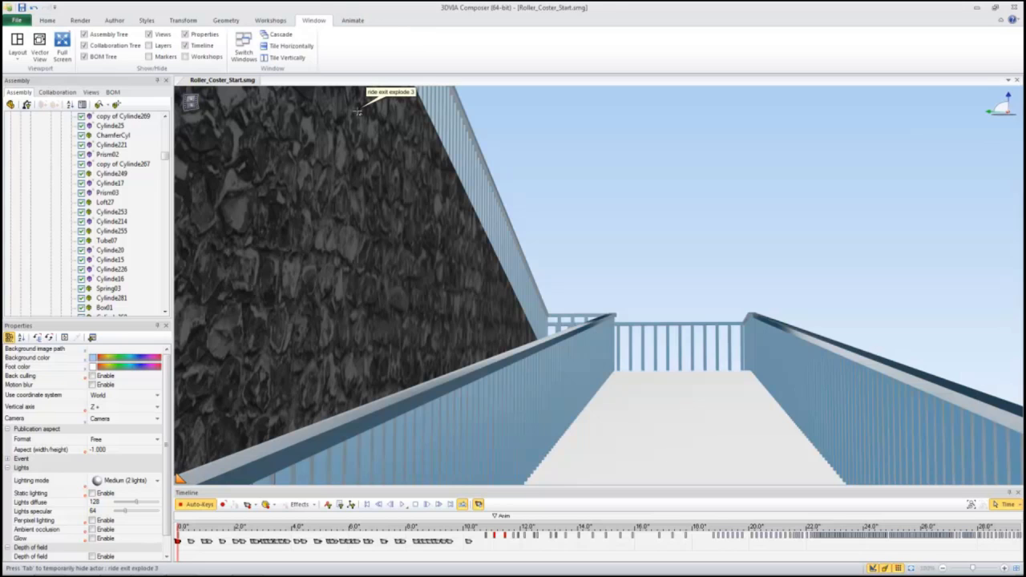
click(17, 47)
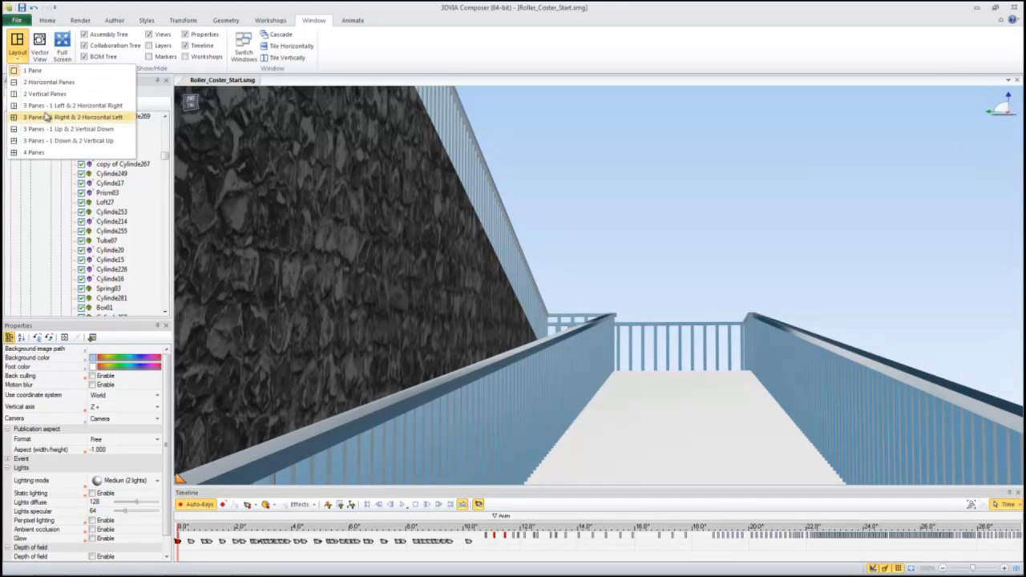
click(64, 119)
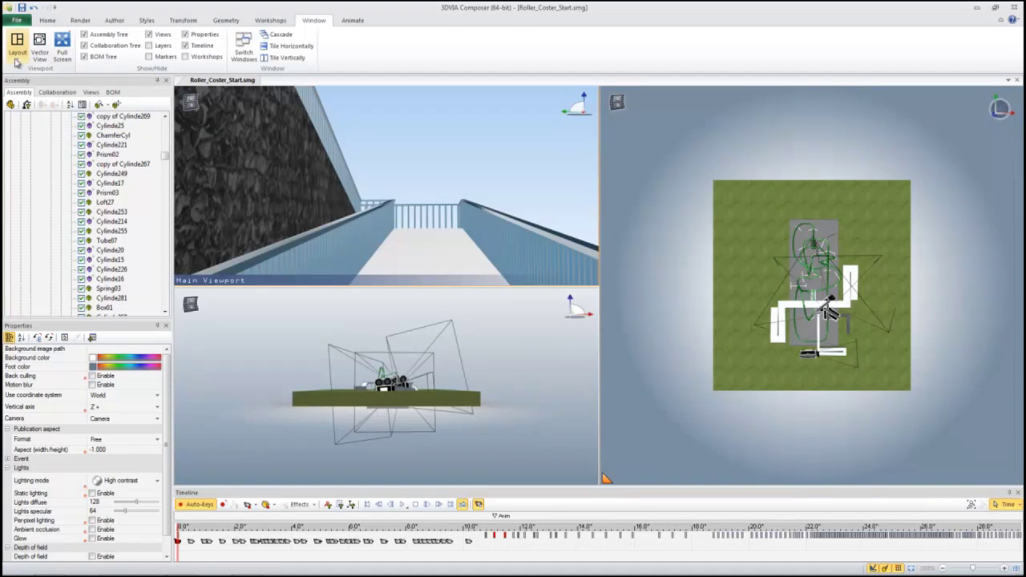
click(17, 47)
click(39, 106)
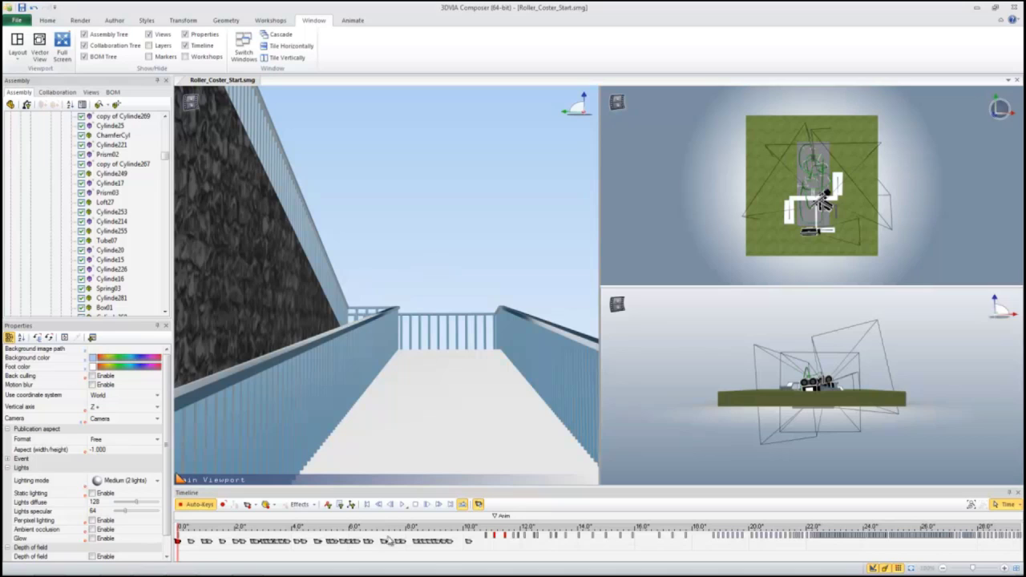
click(486, 528)
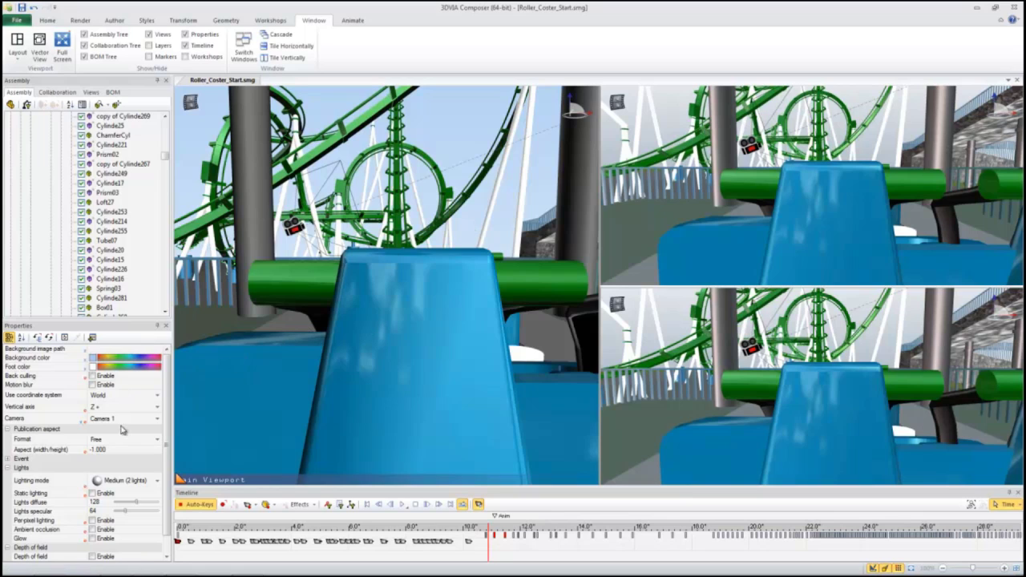
Step: Assign Camera 2 to the upper-right pane and Camera 3 to the lower-right pane
click(654, 205)
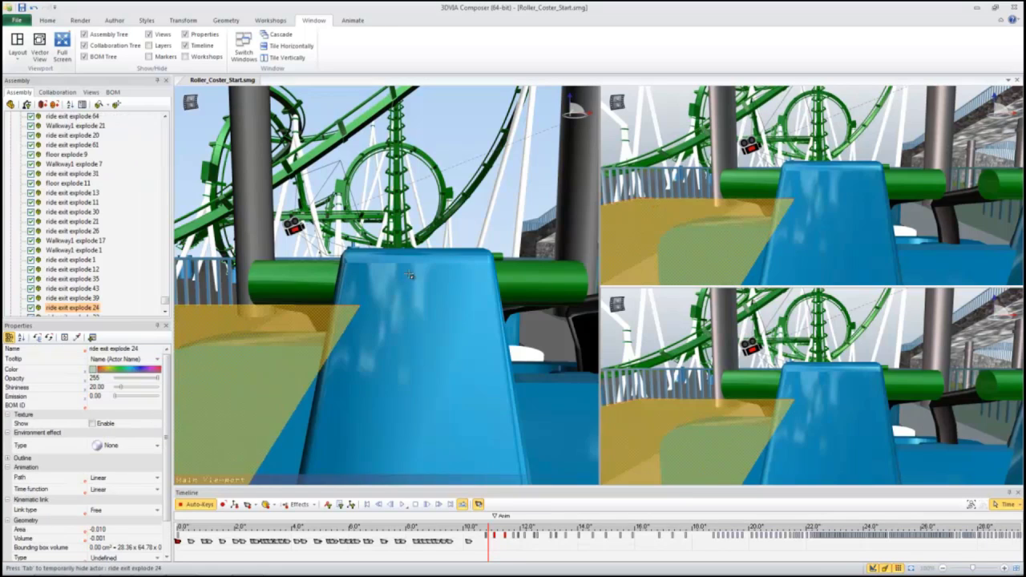
click(668, 112)
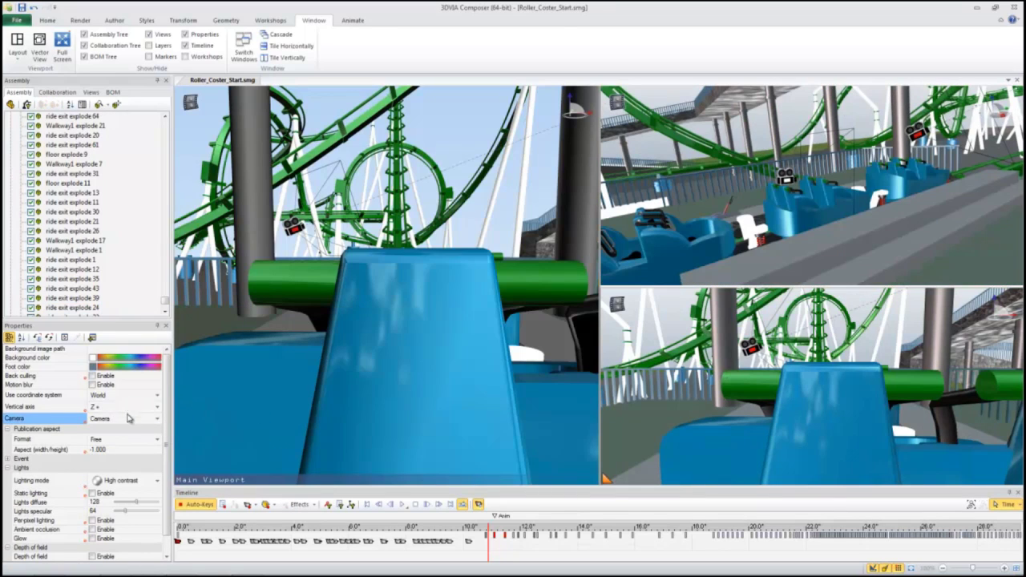
click(154, 419)
click(117, 454)
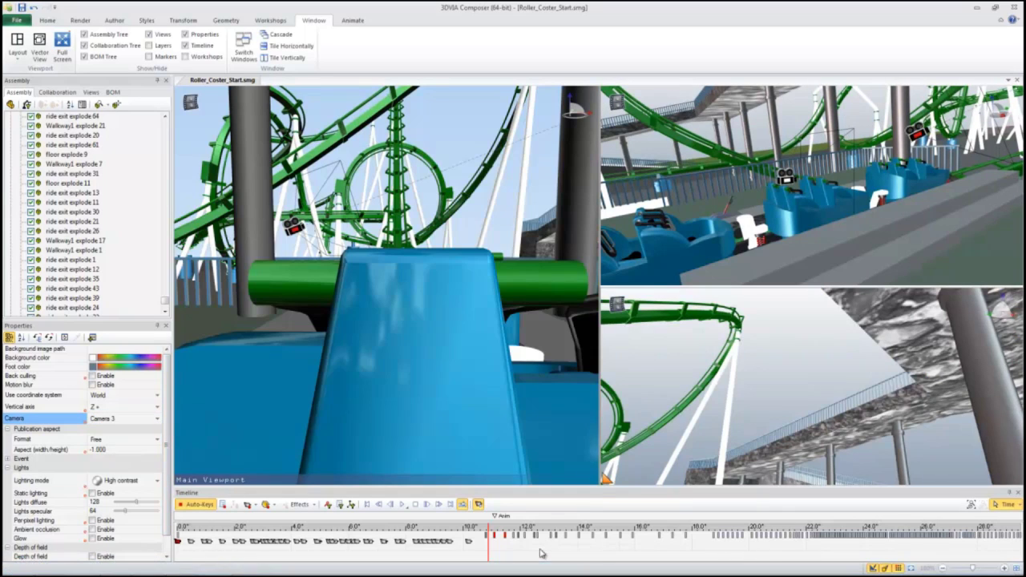
click(401, 505)
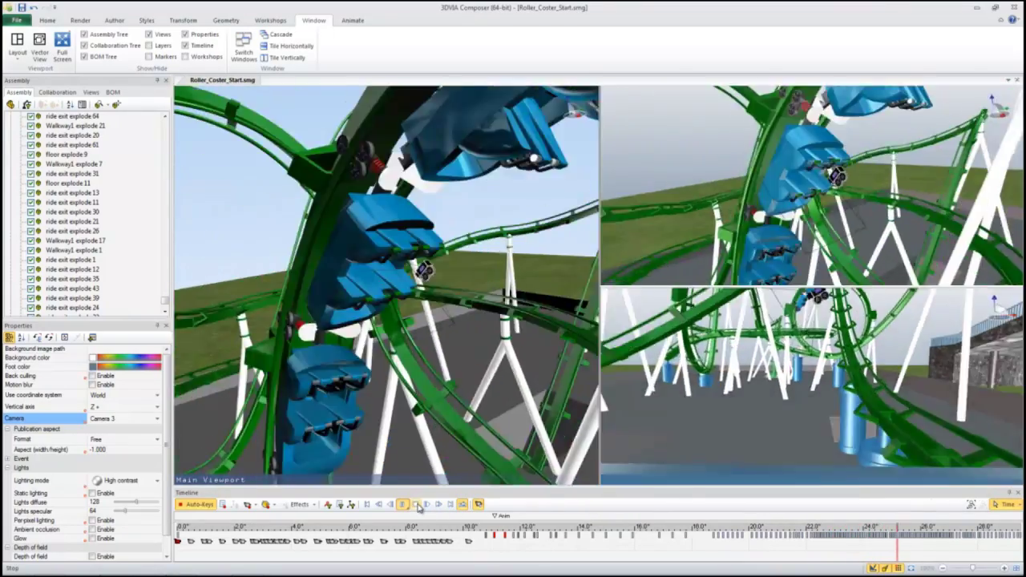
click(418, 506)
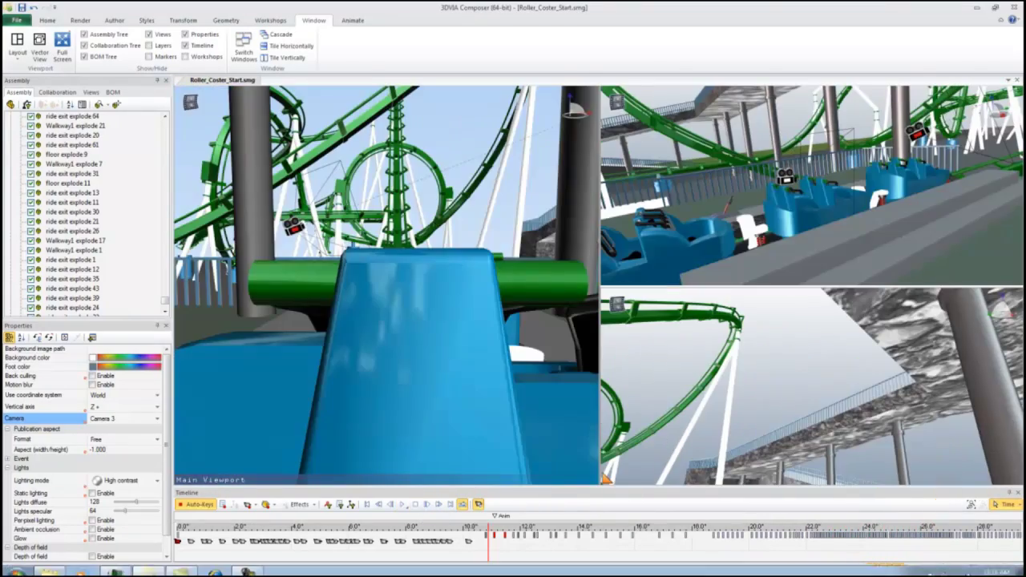
mouse_move(763, 574)
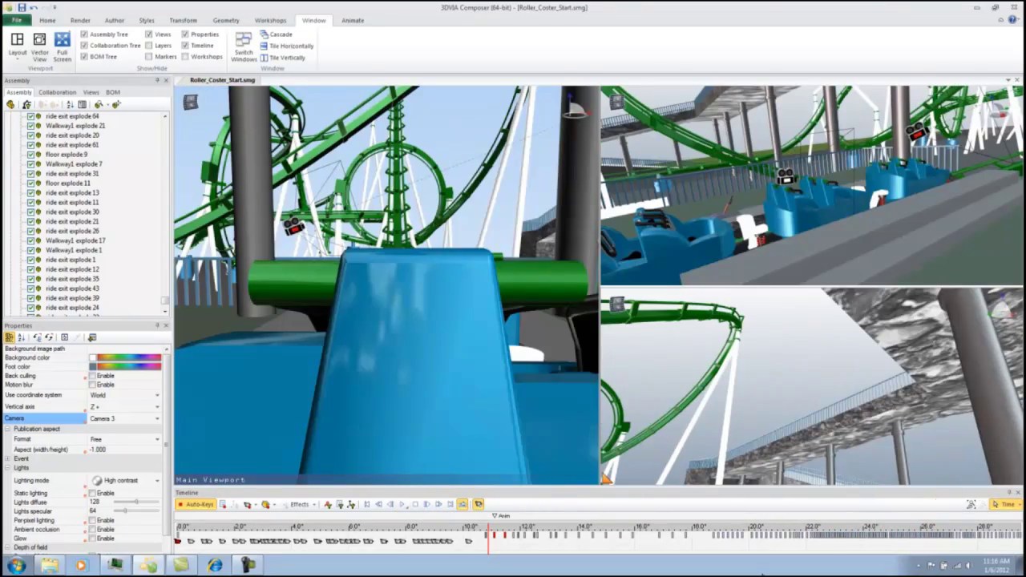